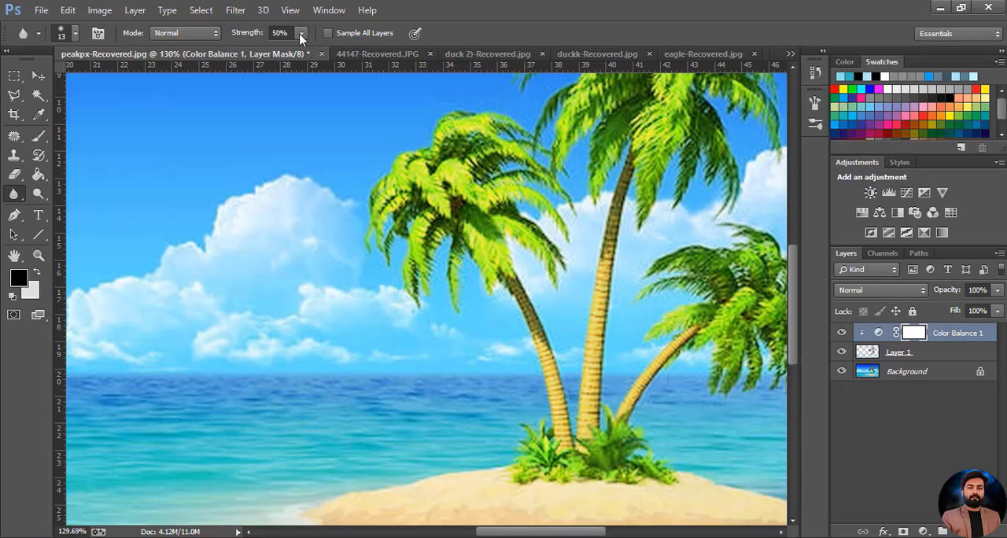
# Erase the Color Balance 1 mask over the palm trunks with a 20 px eraser at 100% opacity and 100% flow
pyautogui.click(14, 174)
pyautogui.press('[')
pyautogui.press('[')
pyautogui.press('[')
pyautogui.press('[')
pyautogui.press('[')
pyautogui.press('[')
pyautogui.press('[')
pyautogui.press('[')
pyautogui.press('[')
pyautogui.press('[')
pyautogui.press('[')
pyautogui.press('[')
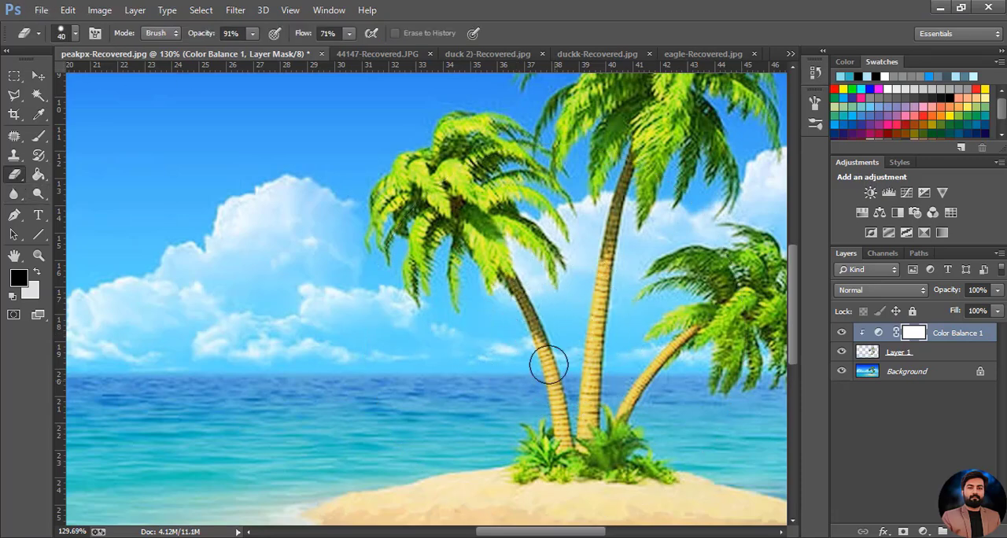
pyautogui.moveTo(347, 37); pyautogui.dragTo(384, 57)
pyautogui.click(538, 345)
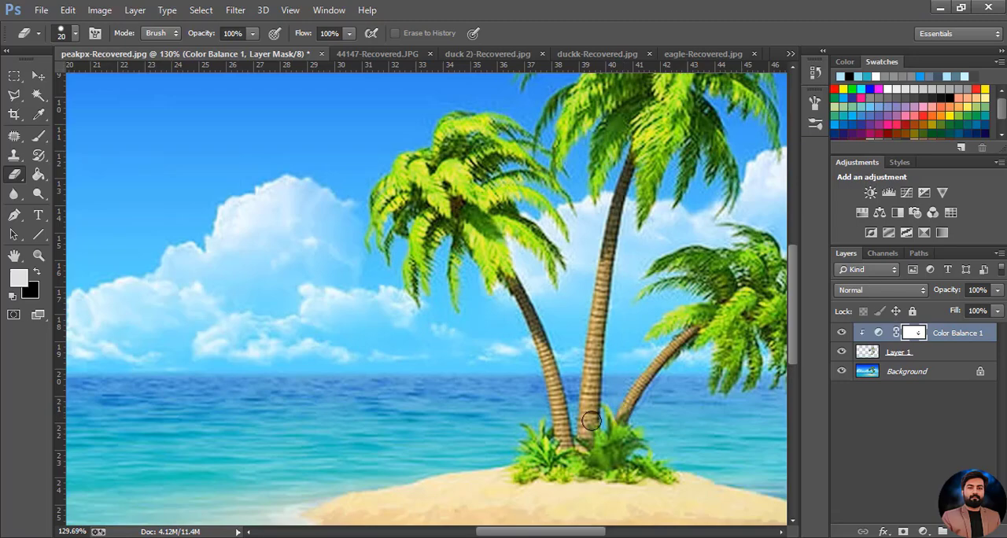
# Partly erase the Color Balance 1 mask over the palm crowns with a 500 px eraser at 36% opacity and 35% flow
pyautogui.scroll(-5, 592, 421)
pyautogui.press(']')
pyautogui.press(']')
pyautogui.press(']')
pyautogui.press(']')
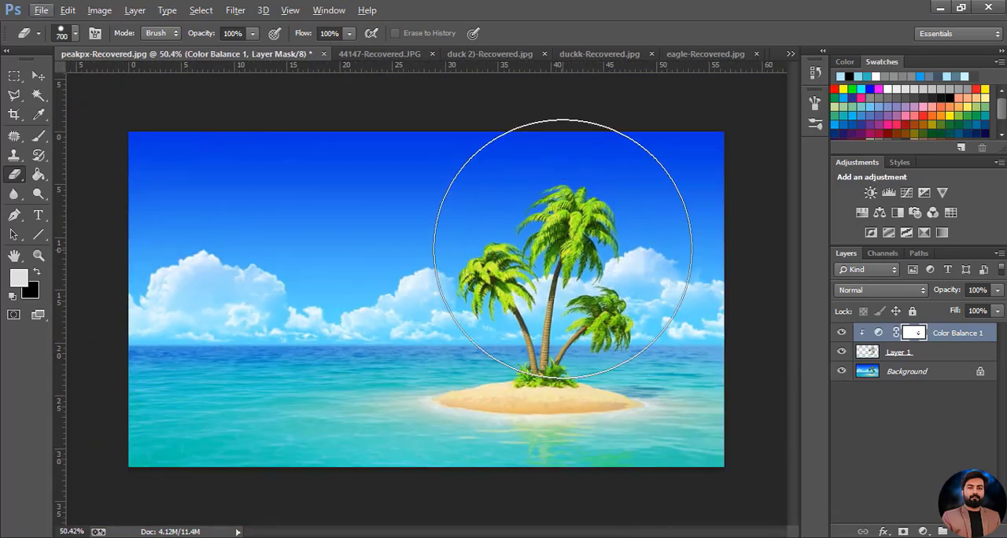
pyautogui.moveTo(252, 33); pyautogui.dragTo(203, 50)
pyautogui.moveTo(350, 34); pyautogui.dragTo(300, 51)
pyautogui.click(76, 34)
pyautogui.moveTo(146, 116); pyautogui.dragTo(82, 116)
pyautogui.moveTo(552, 249)
pyautogui.mouseDown()
pyautogui.moveTo(606, 333)
pyautogui.moveTo(496, 273)
pyautogui.moveTo(429, 260)
pyautogui.mouseUp()
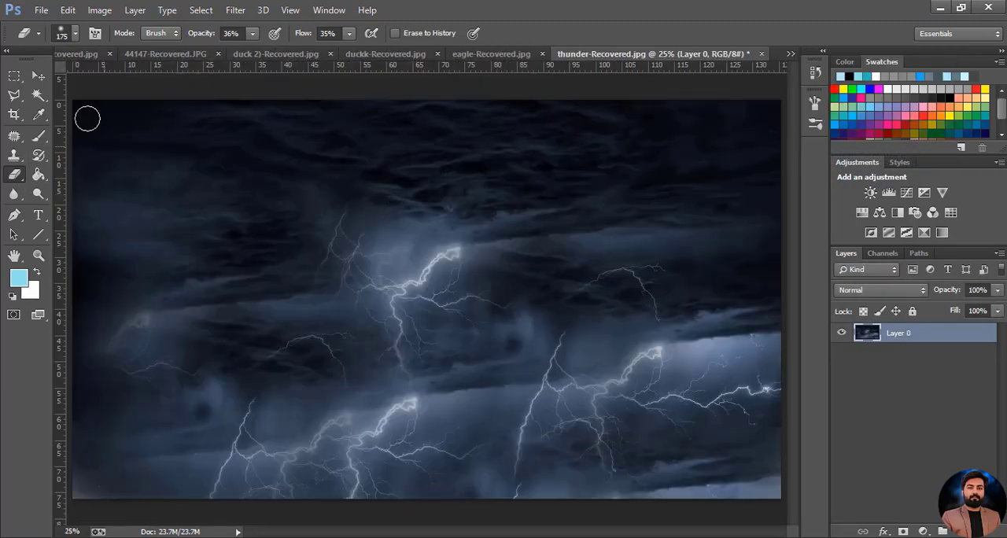
# Copy the whole thunder-Recovered.jpg sky image and paste it as a new layer into peakpx-Recovered.jpg
pyautogui.press('m')
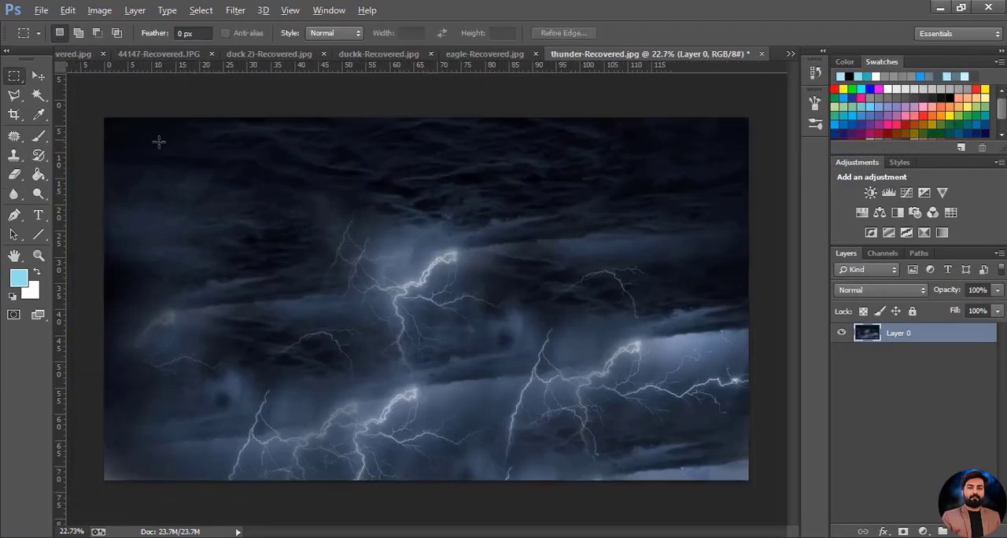
pyautogui.moveTo(672, 349); pyautogui.dragTo(732, 447)
pyautogui.press('v')
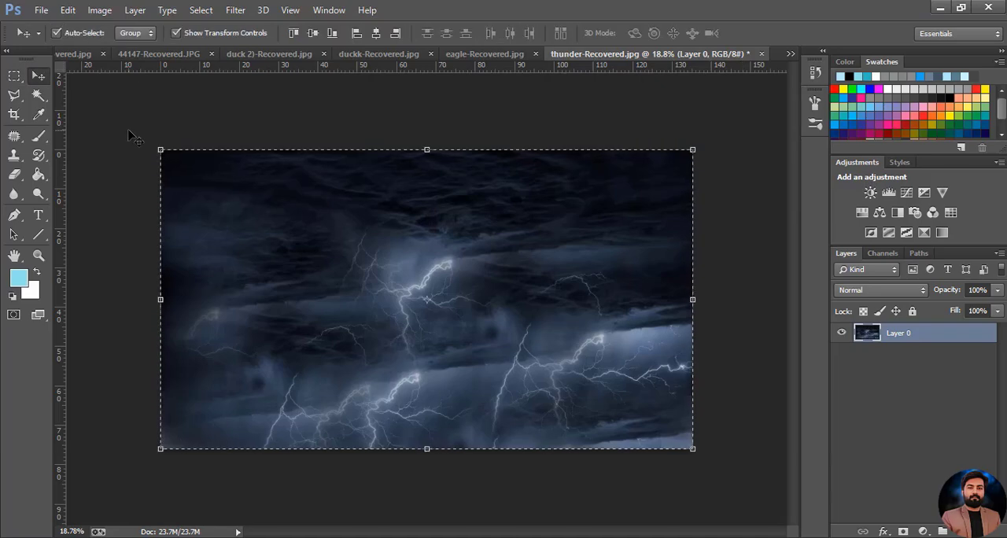
pyautogui.click(80, 54)
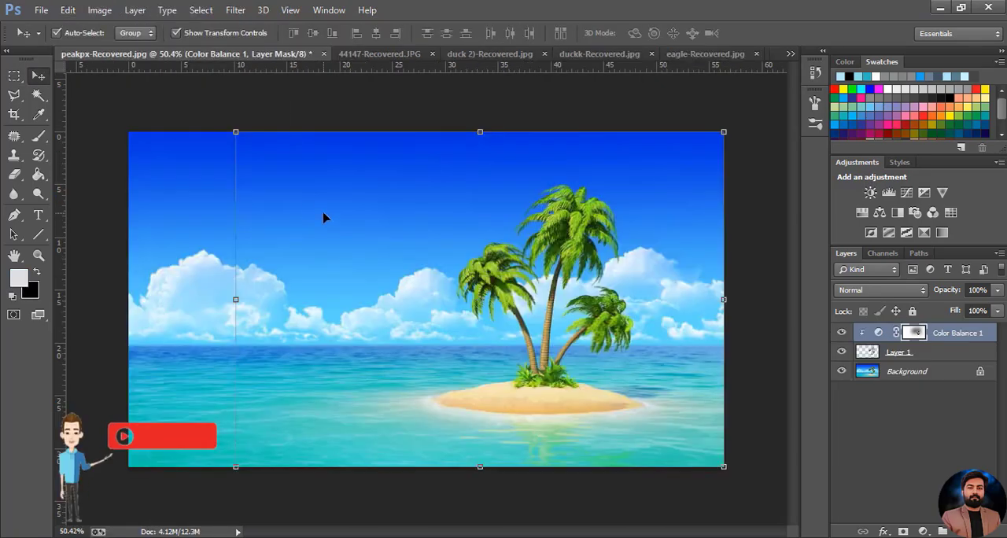
pyautogui.click(65, 11)
pyautogui.click(88, 137)
# Fit the storm layer to the canvas width and down to the horizon, about 41.67% wide by 28.24% high, at 65% opacity
pyautogui.scroll(-8, 427, 258)
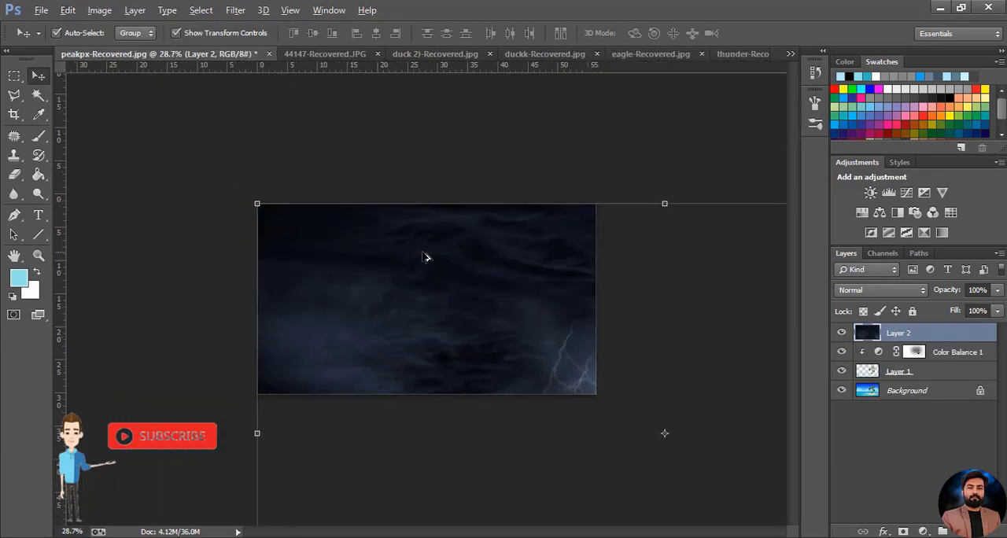
pyautogui.moveTo(614, 405); pyautogui.dragTo(477, 324)
pyautogui.scroll(5, 426, 299)
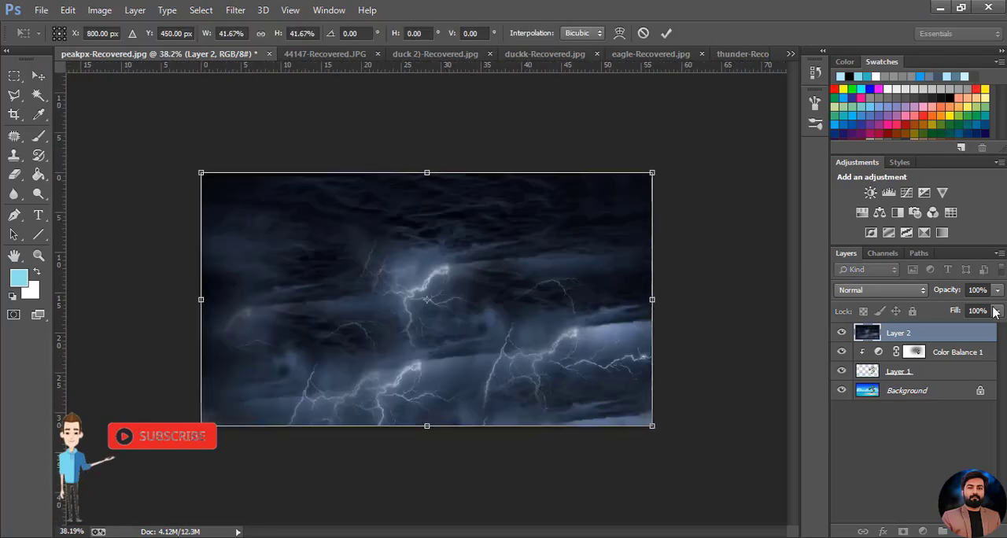
pyautogui.moveTo(998, 290); pyautogui.dragTo(973, 309)
pyautogui.moveTo(426, 425); pyautogui.dragTo(430, 346)
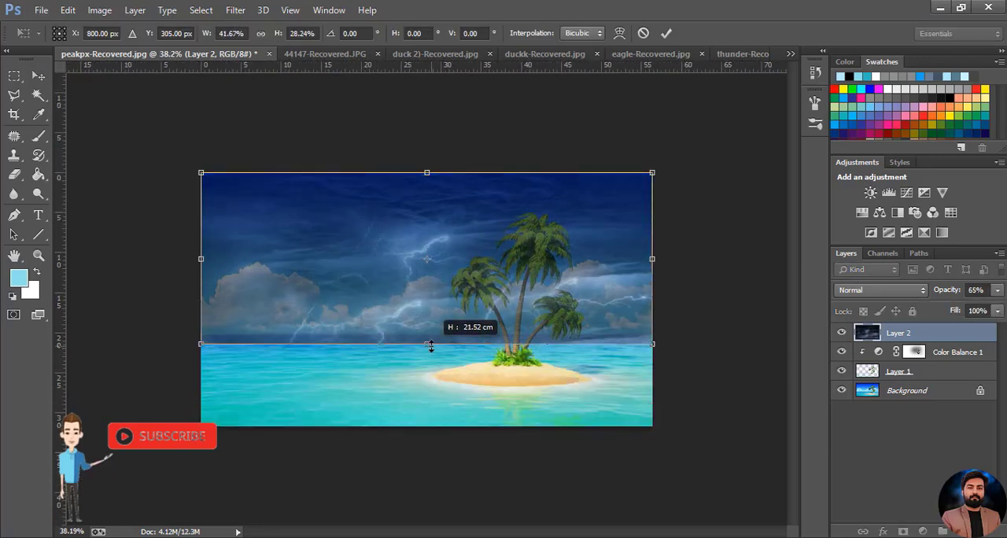
# Warp the lower edge of the storm layer so it follows the sea horizon
pyautogui.rightClick(381, 291)
pyautogui.click(405, 156)
pyautogui.moveTo(260, 340); pyautogui.dragTo(259, 334)
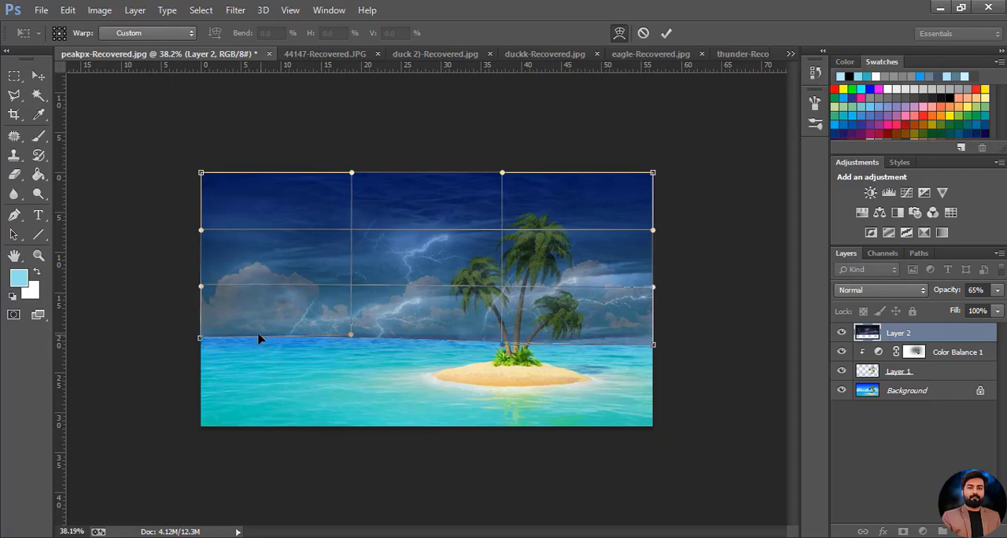
pyautogui.moveTo(465, 340); pyautogui.dragTo(467, 337)
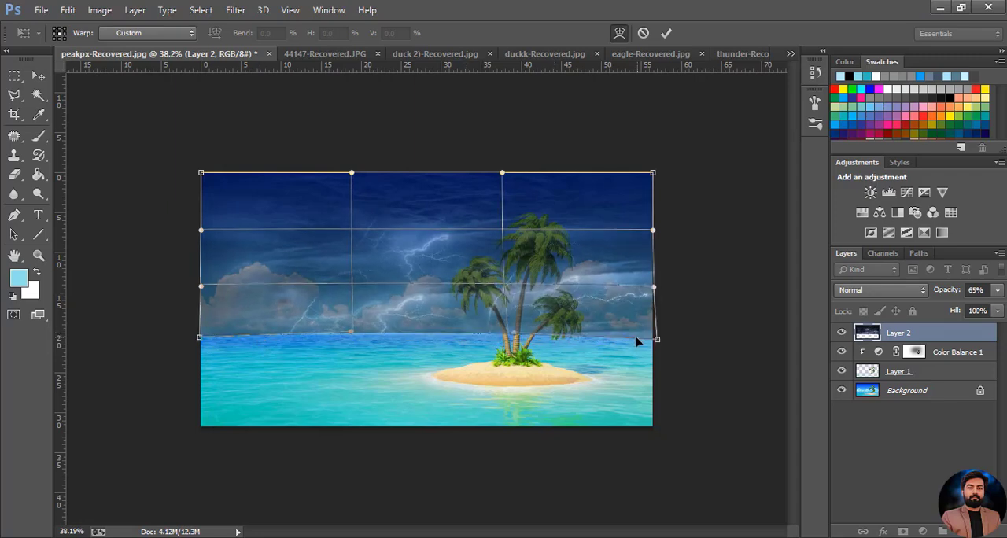
pyautogui.moveTo(638, 341); pyautogui.dragTo(637, 341)
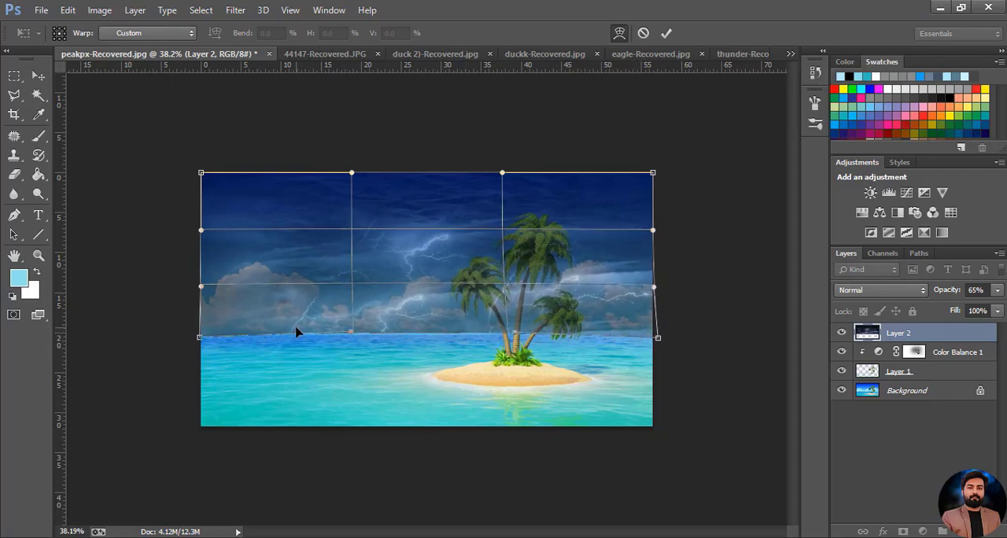
pyautogui.moveTo(296, 332); pyautogui.dragTo(297, 330)
pyautogui.moveTo(661, 344)
pyautogui.mouseDown()
pyautogui.moveTo(659, 331)
pyautogui.moveTo(656, 344)
pyautogui.mouseUp()
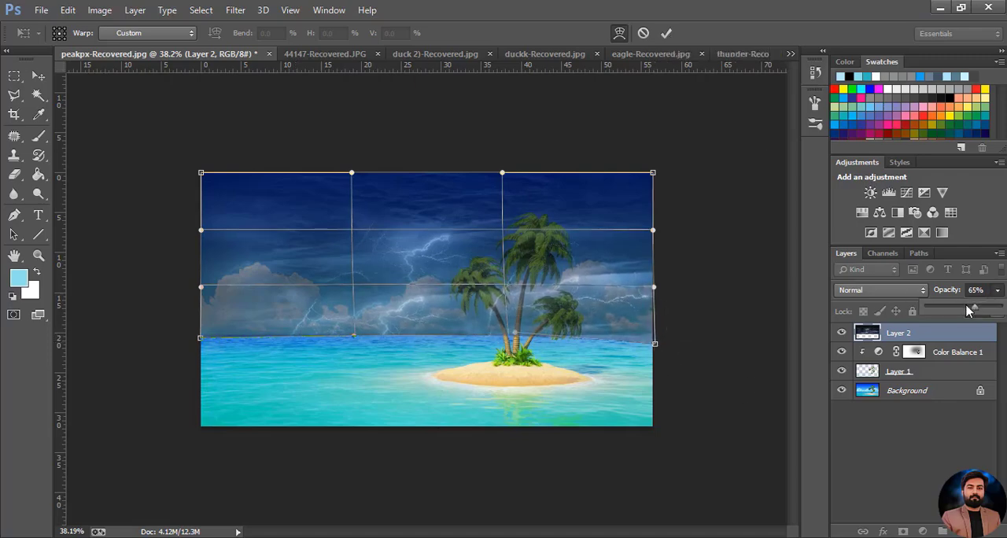
# Restore Layer 2 to 100% opacity, apply the warp and move the layer directly above the Background
pyautogui.moveTo(970, 308); pyautogui.dragTo(1004, 309)
pyautogui.click(667, 33)
pyautogui.moveTo(870, 336); pyautogui.dragTo(923, 381)
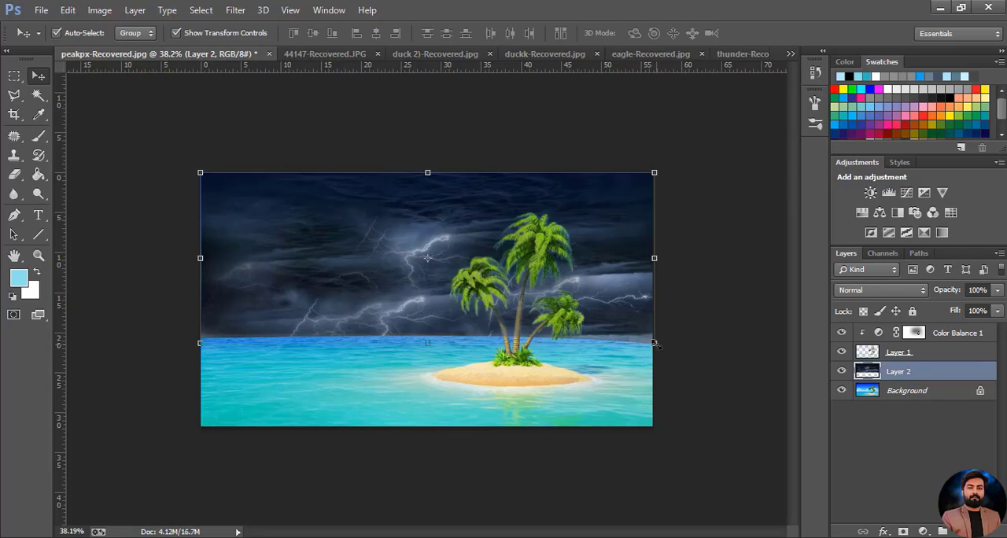
# Soften the lower edge of the storm layer along the horizon with a 175 px eraser at 36% opacity and 35% flow
pyautogui.scroll(4, 260, 348)
pyautogui.scroll(-2, 236, 351)
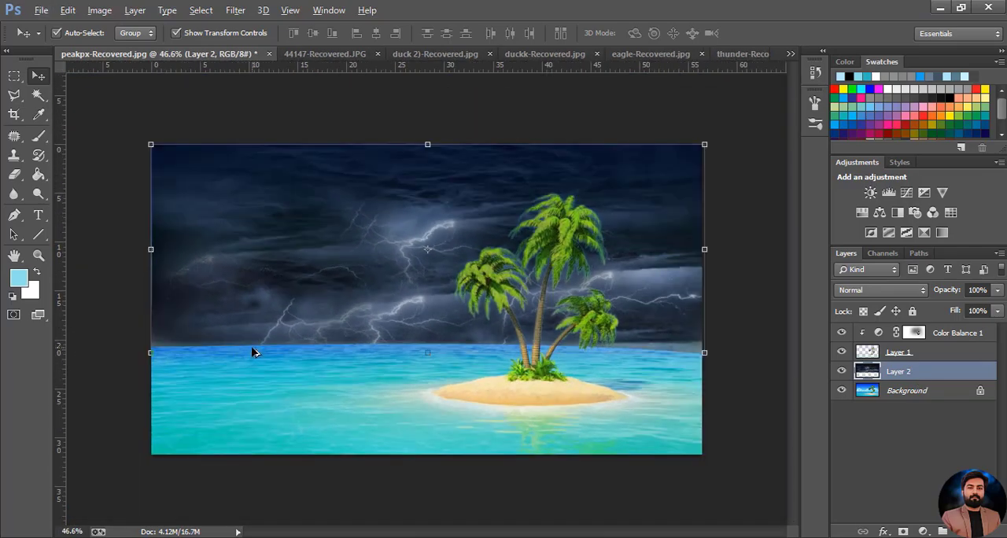
pyautogui.click(15, 178)
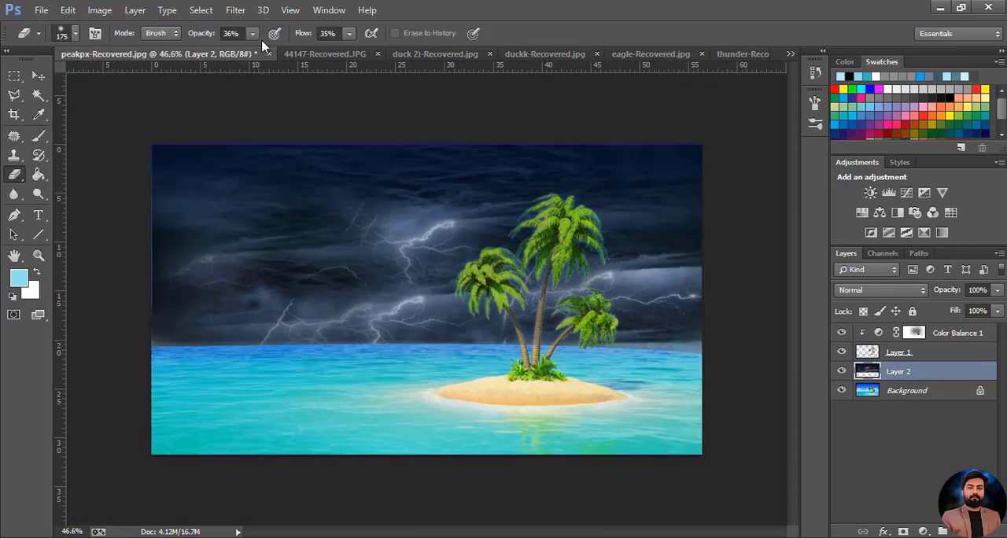
pyautogui.click(70, 34)
pyautogui.scroll(1, 681, 380)
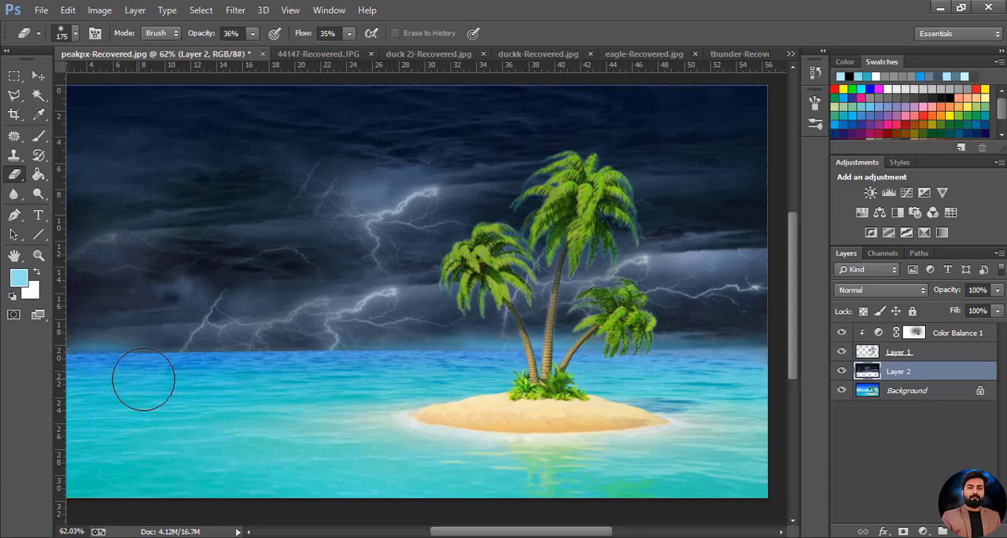
pyautogui.scroll(1, 243, 376)
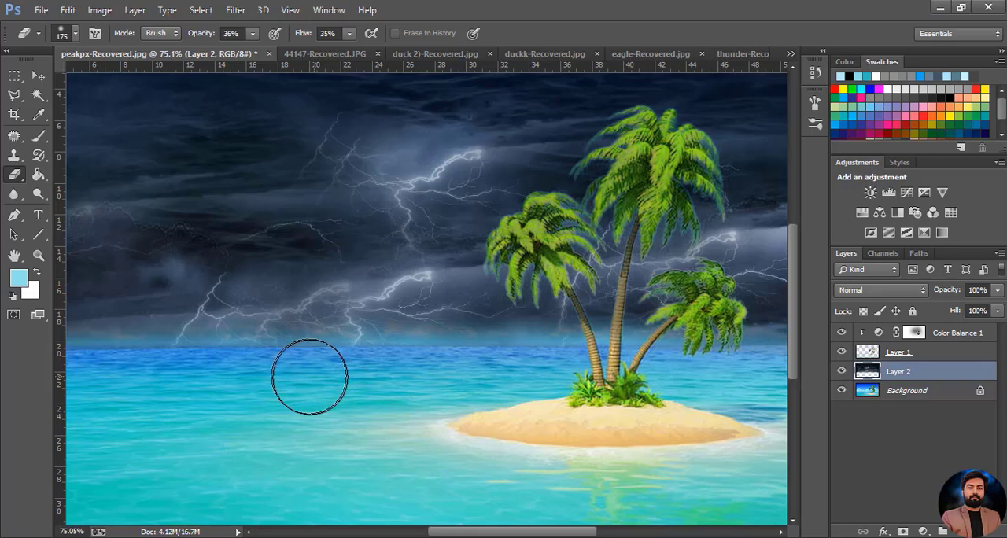
pyautogui.scroll(-2, 310, 416)
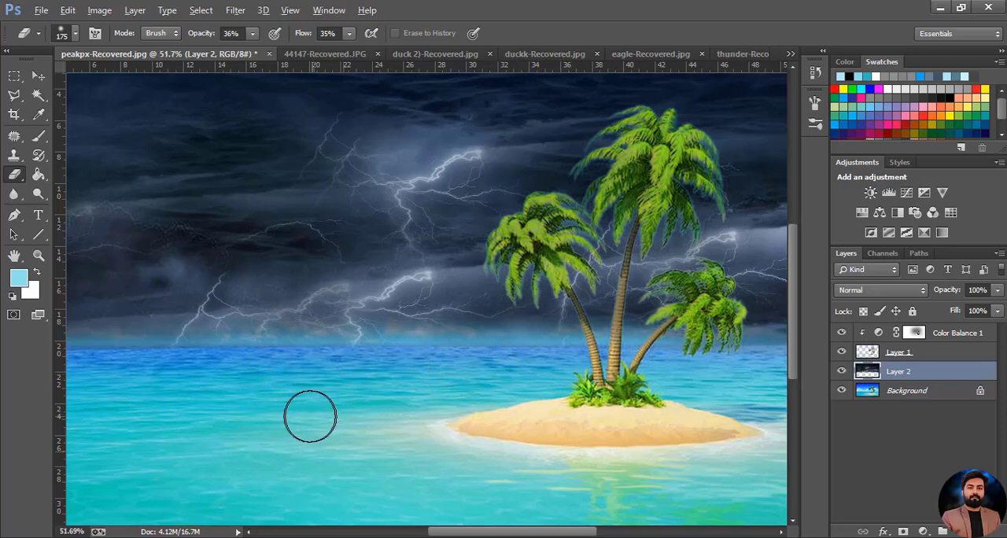
pyautogui.scroll(-1, 310, 416)
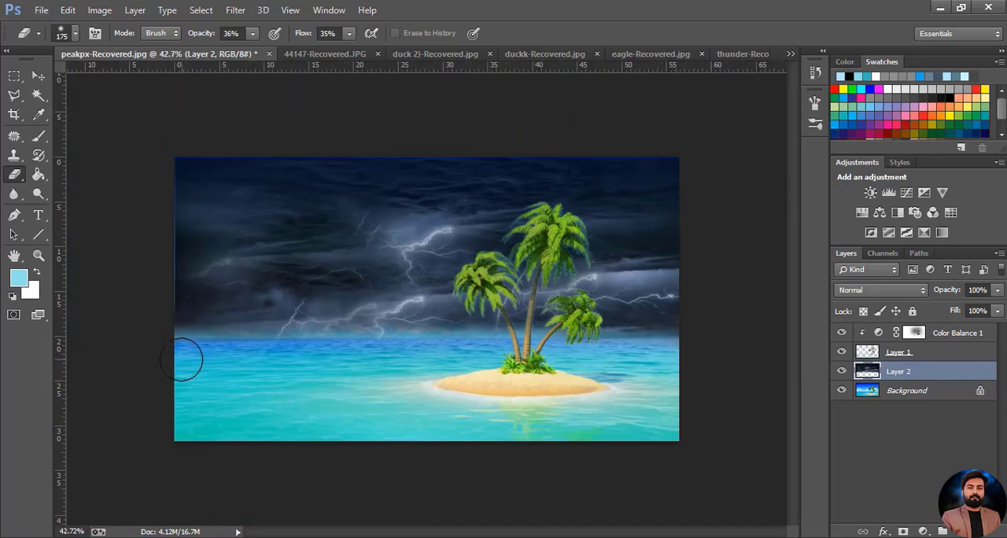
pyautogui.scroll(6, 542, 244)
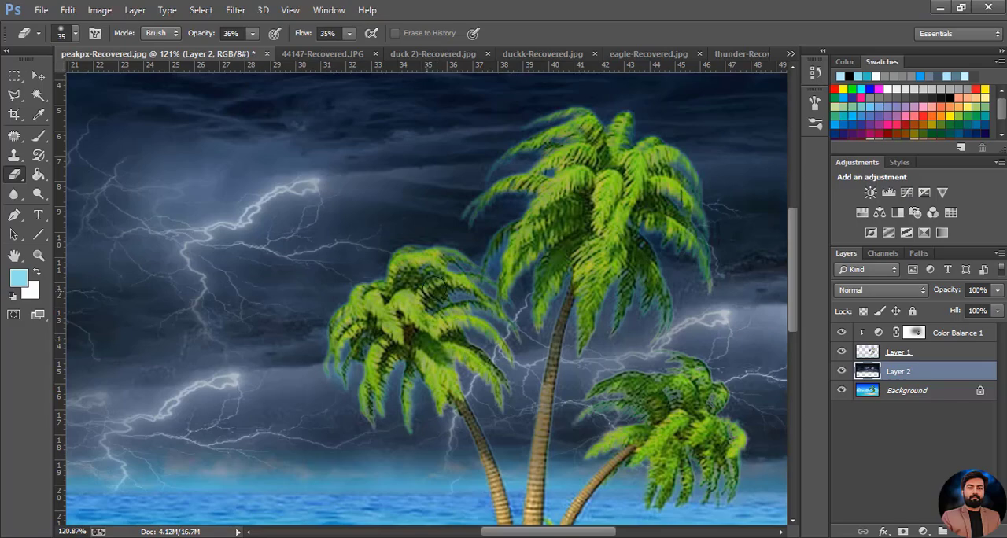
pyautogui.scroll(-4, 697, 433)
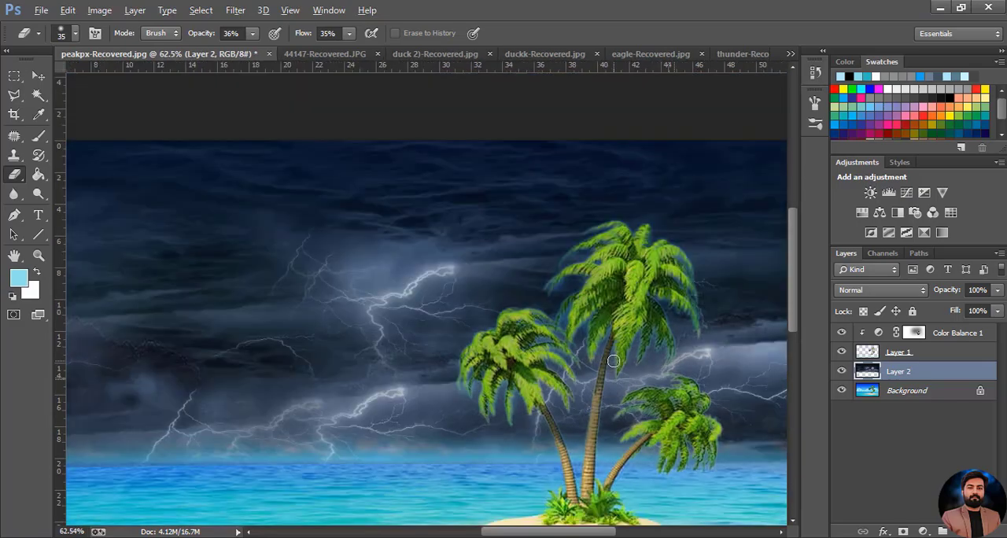
# Colorize the storm sky blue with a clipped Hue/Saturation adjustment, using saturation 38 and lightness +5
pyautogui.click(924, 532)
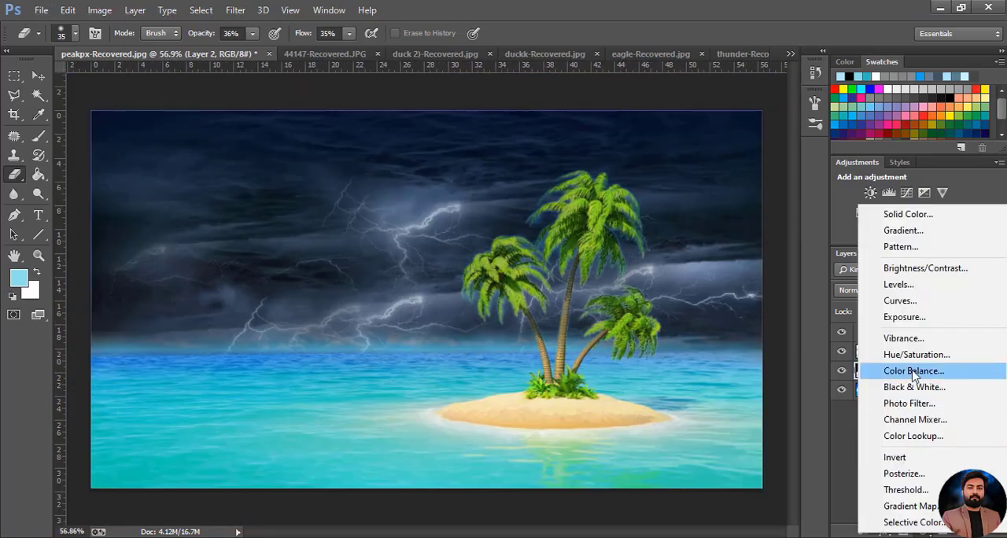
pyautogui.click(916, 354)
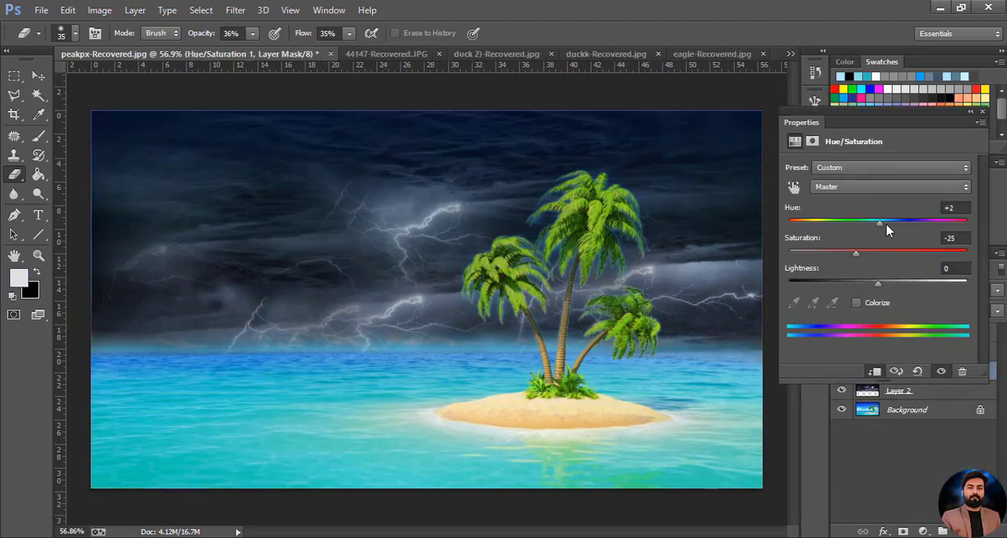
pyautogui.moveTo(876, 284)
pyautogui.mouseDown()
pyautogui.moveTo(831, 287)
pyautogui.moveTo(896, 283)
pyautogui.moveTo(882, 283)
pyautogui.mouseUp()
pyautogui.click(857, 302)
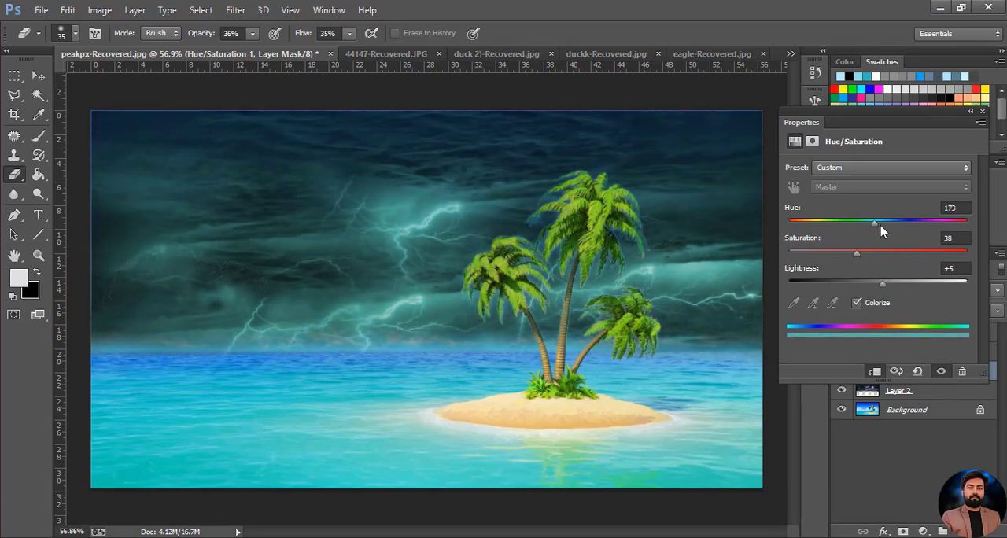
pyautogui.click(981, 111)
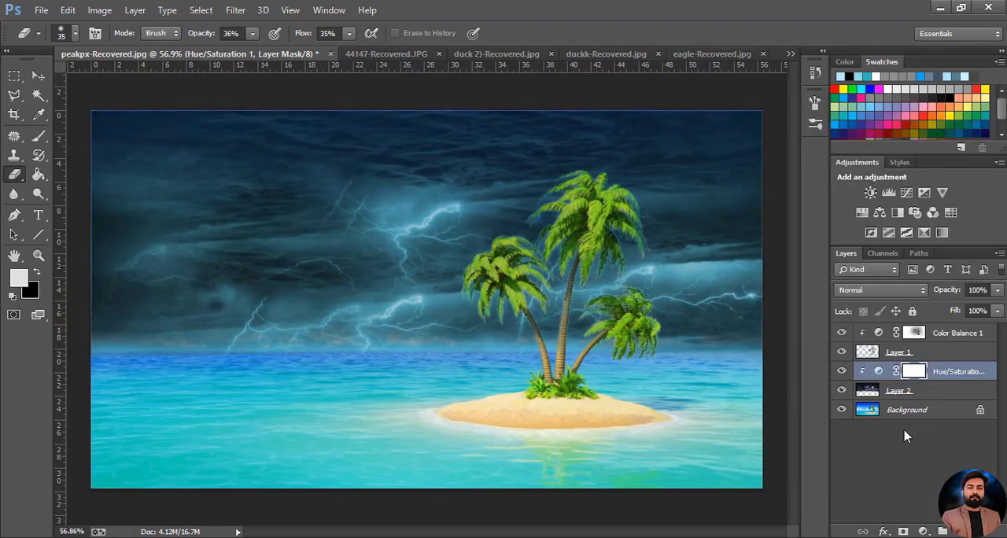
# Stretch the storm layer slightly past the canvas's upper-left corner and apply the transform
pyautogui.click(902, 452)
pyautogui.click(39, 76)
pyautogui.click(450, 368)
pyautogui.click(885, 395)
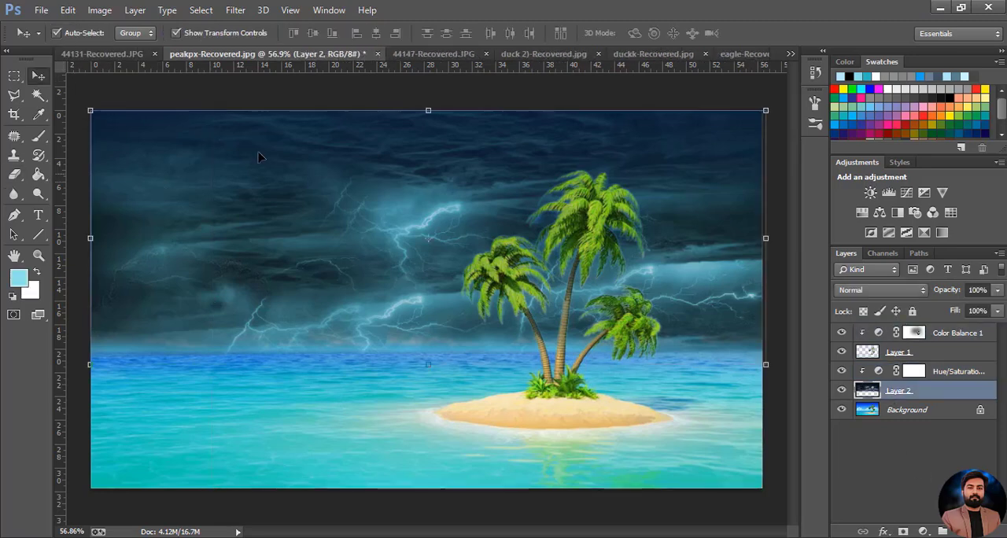
pyautogui.moveTo(90, 110); pyautogui.dragTo(79, 103)
pyautogui.click(665, 33)
pyautogui.click(468, 403)
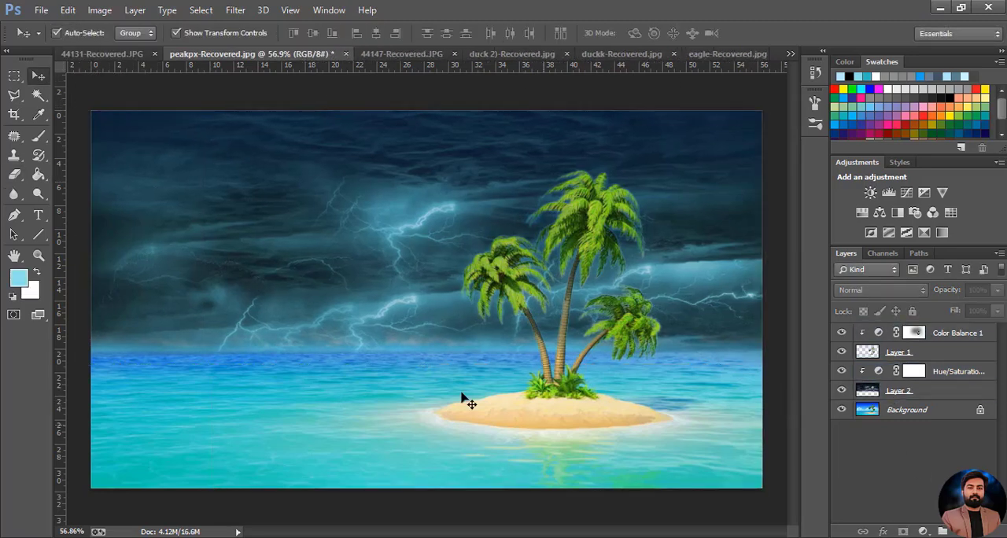
# In duck 2)-Recovered.jpg, select the white background with the Magic Wand, invert the selection and copy the ducks
pyautogui.click(401, 54)
pyautogui.click(512, 53)
pyautogui.press('w')
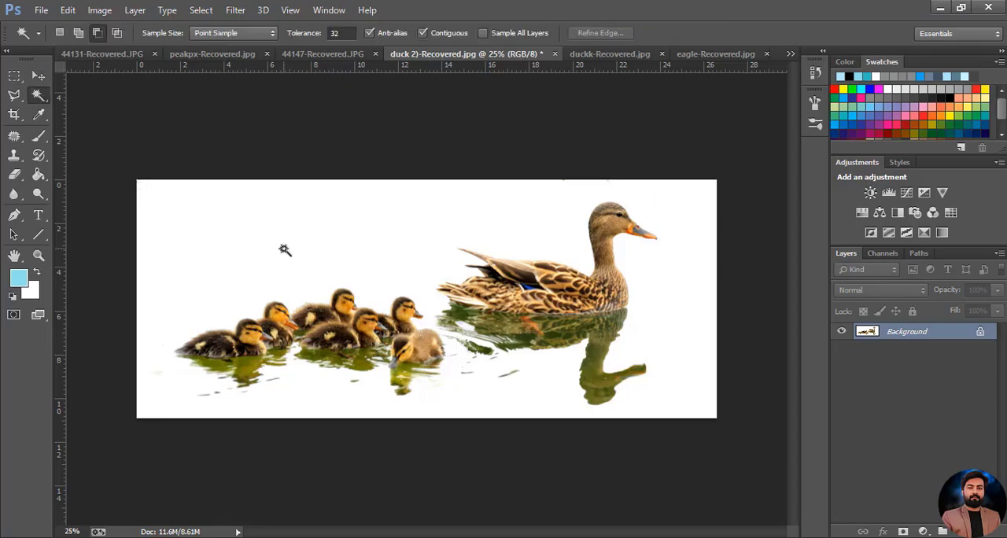
pyautogui.click(283, 249)
pyautogui.click(201, 11)
pyautogui.click(224, 71)
pyautogui.click(69, 12)
pyautogui.click(89, 111)
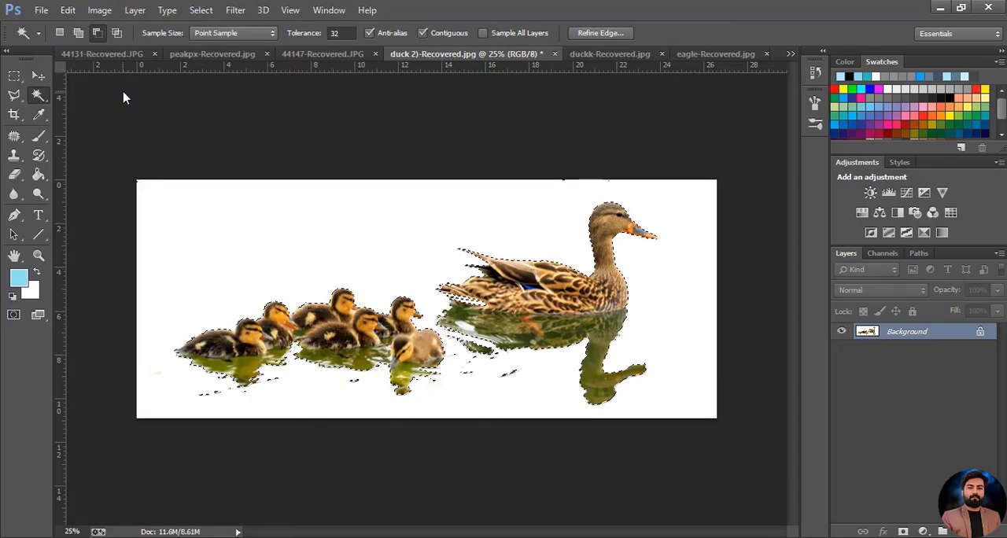
# Return to peakpx-Recovered.jpg and paste the copied ducks as a new layer
pyautogui.click(102, 54)
pyautogui.click(791, 54)
pyautogui.click(837, 74)
pyautogui.click(68, 11)
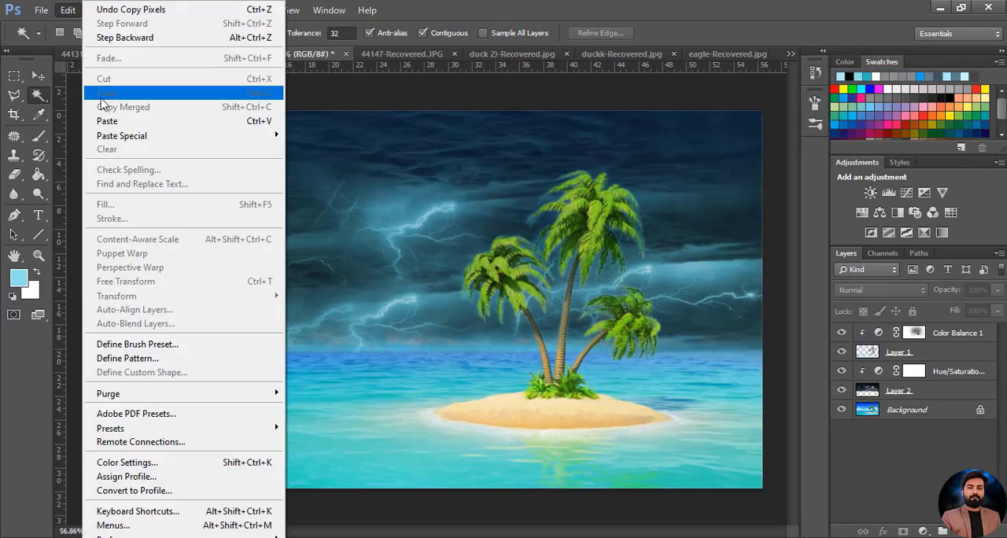
pyautogui.click(107, 120)
# Scale the duck layer to about 16.51% wide by 21.92% high and place it on the water beside the island
pyautogui.scroll(-2, 393, 249)
pyautogui.press('v')
pyautogui.moveTo(254, 465); pyautogui.dragTo(298, 347)
pyautogui.moveTo(546, 391); pyautogui.dragTo(378, 291)
pyautogui.moveTo(370, 284); pyautogui.dragTo(370, 350)
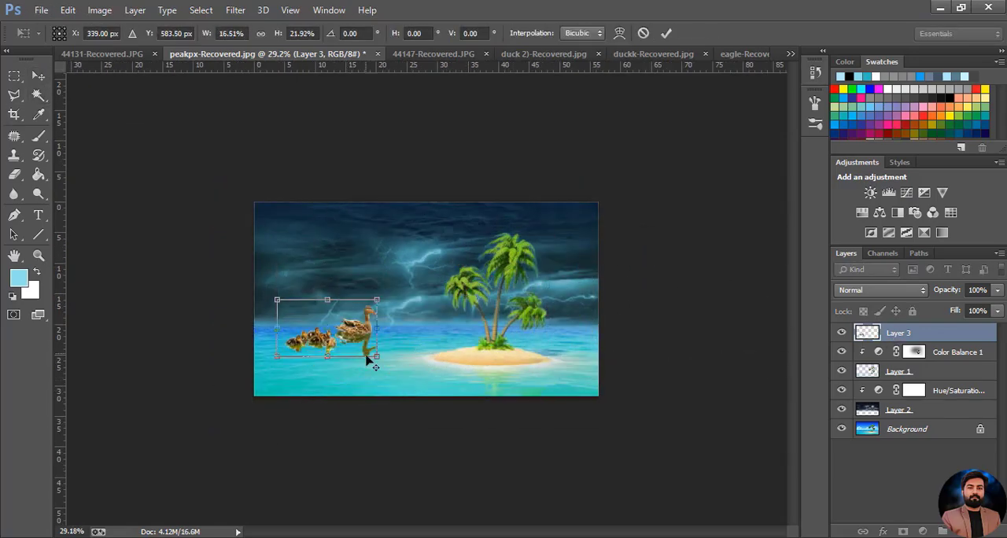
# Scale the duck family to about 9.81% wide by 11.74% high, rotate it about 5.25° and place it lower on the water
pyautogui.scroll(1, 374, 351)
pyautogui.scroll(1, 378, 352)
pyautogui.moveTo(322, 386); pyautogui.dragTo(253, 402)
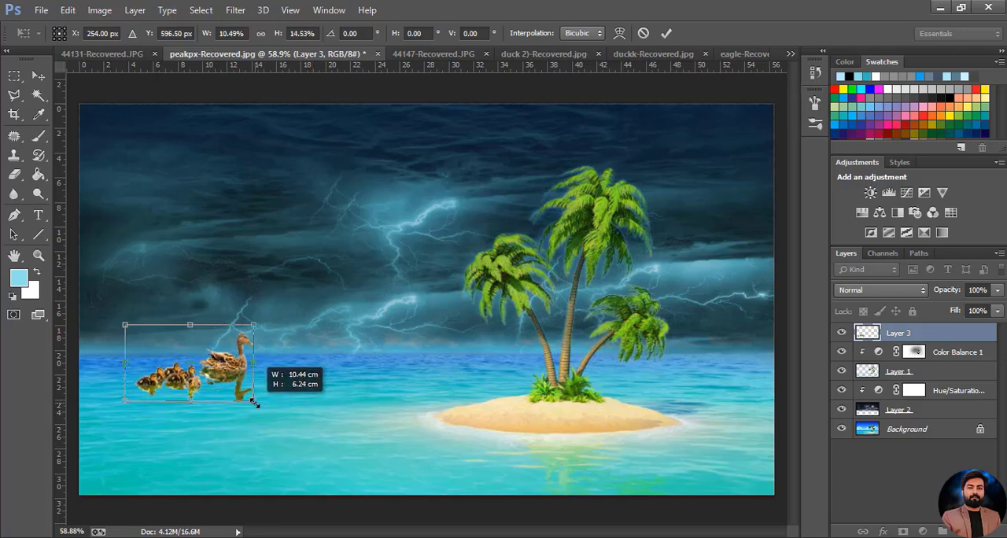
pyautogui.moveTo(209, 376); pyautogui.dragTo(207, 380)
pyautogui.moveTo(250, 407); pyautogui.dragTo(241, 392)
pyautogui.moveTo(225, 374); pyautogui.dragTo(250, 411)
pyautogui.moveTo(270, 376); pyautogui.dragTo(282, 368)
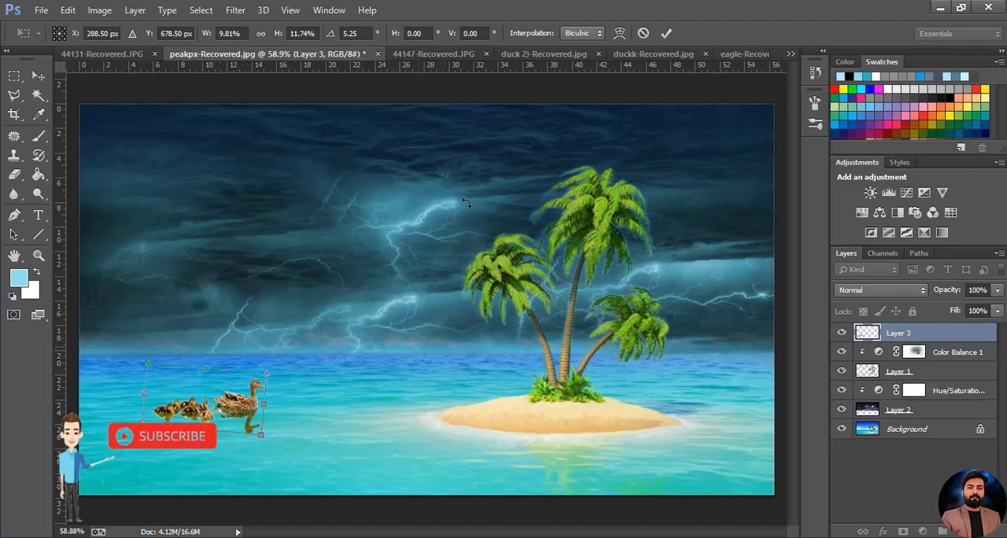
pyautogui.press('Return')
# Skew and squeeze the duck family to about 88.81% wide by 86.52% high, and apply the transform
pyautogui.hotkey('ctrl', 't')
pyautogui.rightClick(216, 158)
pyautogui.click(259, 228)
pyautogui.moveTo(258, 437); pyautogui.dragTo(254, 448)
pyautogui.moveTo(263, 364)
pyautogui.mouseDown()
pyautogui.moveTo(251, 363)
pyautogui.moveTo(257, 380)
pyautogui.mouseUp()
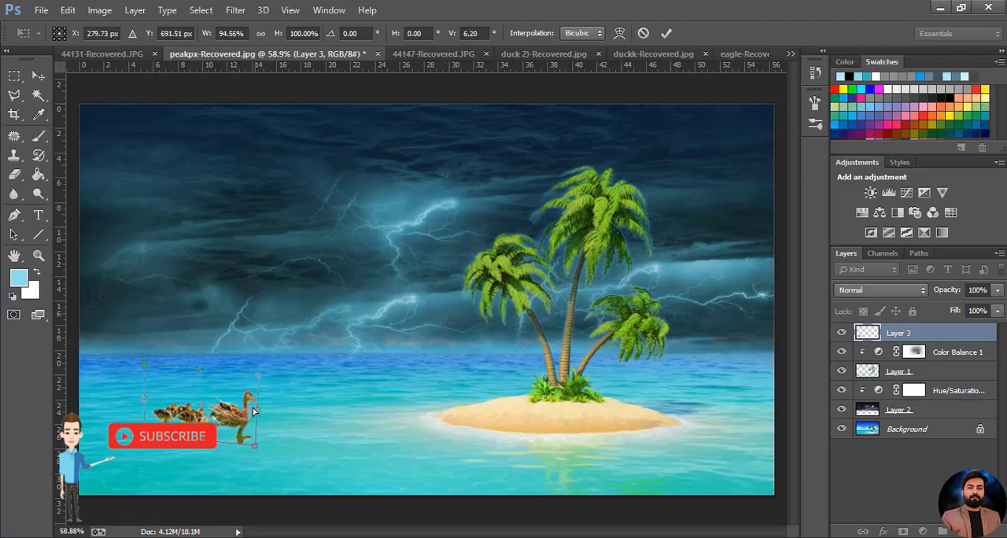
pyautogui.moveTo(253, 412); pyautogui.dragTo(246, 390)
pyautogui.moveTo(195, 364); pyautogui.dragTo(193, 374)
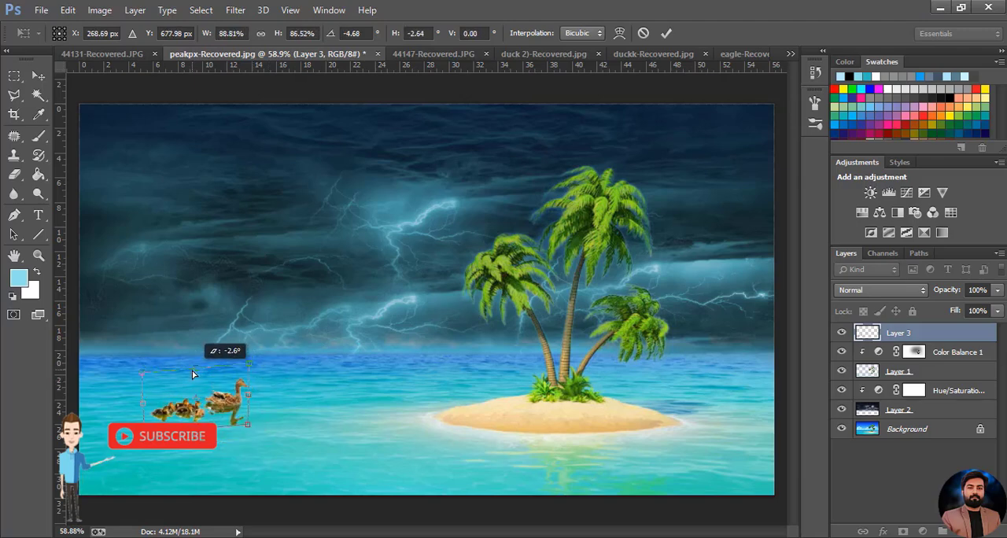
pyautogui.press('Return')
pyautogui.click(397, 307)
# Close duck 2)-Recovered.jpg without saving its changes
pyautogui.click(539, 55)
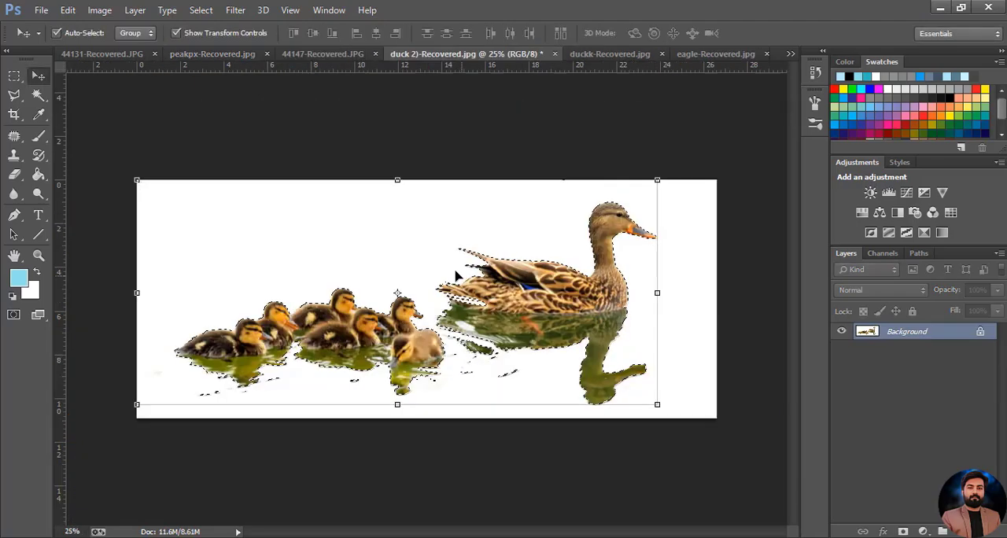
pyautogui.click(556, 55)
pyautogui.click(507, 218)
# In duckk-Recovered.jpg, select the white background with the Magic Wand and invert the selection
pyautogui.click(459, 56)
pyautogui.click(489, 55)
pyautogui.click(38, 95)
pyautogui.click(192, 161)
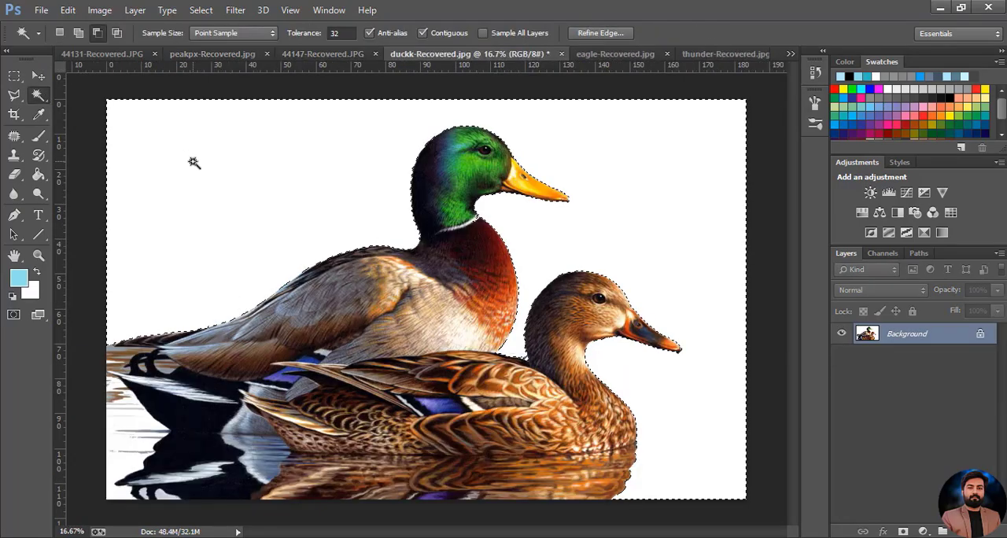
pyautogui.click(201, 10)
pyautogui.click(225, 70)
# Try to copy the selected duck pair and paste it into peakpx-Recovered.jpg
pyautogui.click(67, 10)
pyautogui.click(105, 92)
pyautogui.click(67, 10)
pyautogui.click(213, 55)
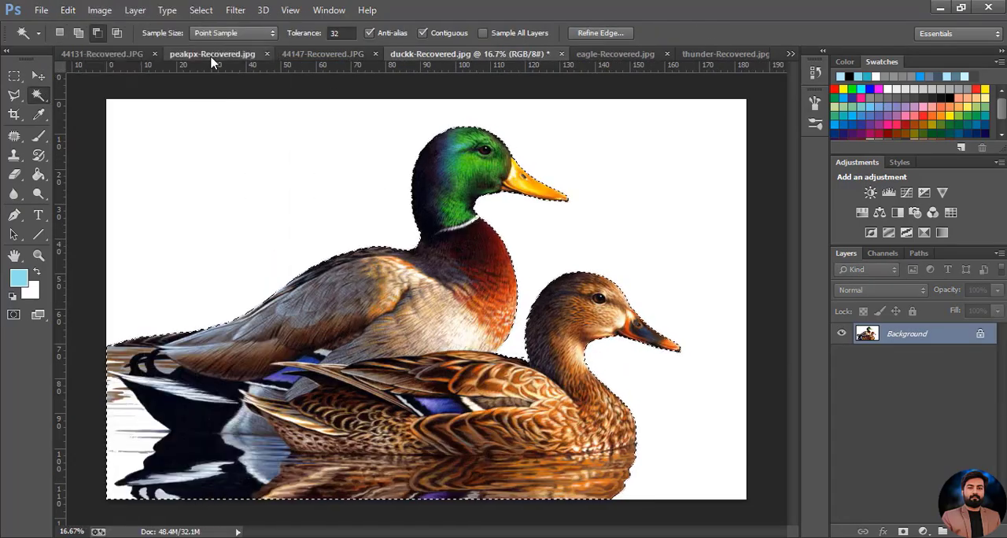
pyautogui.click(213, 55)
pyautogui.click(68, 10)
pyautogui.click(107, 121)
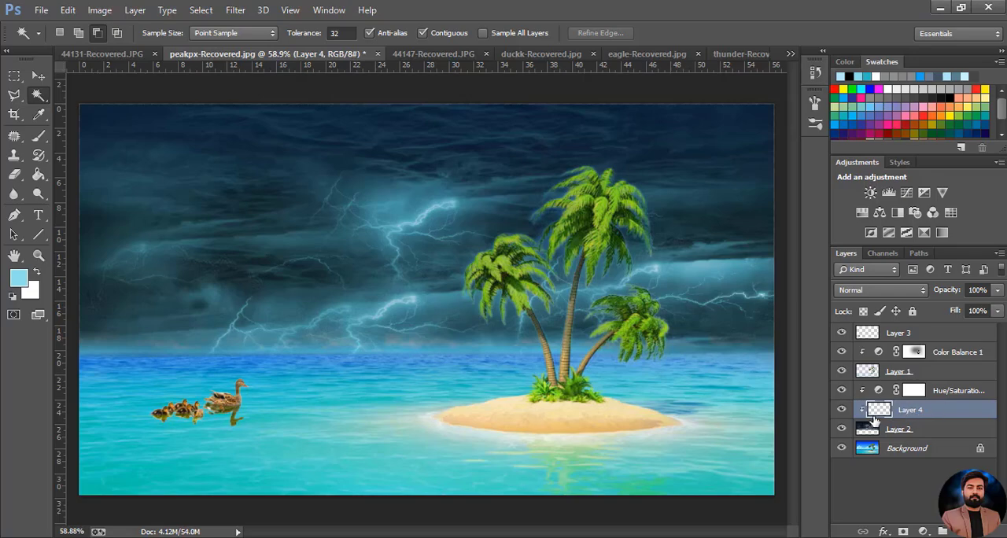
pyautogui.press('Delete')
# Bring the duck pair from duckk-Recovered.jpg into peakpx-Recovered.jpg and scale it to about 13.86% wide by 13.79% high
pyautogui.click(544, 55)
pyautogui.click(38, 76)
pyautogui.moveTo(326, 284); pyautogui.dragTo(384, 247)
pyautogui.scroll(-8, 386, 248)
pyautogui.moveTo(229, 411); pyautogui.dragTo(409, 333)
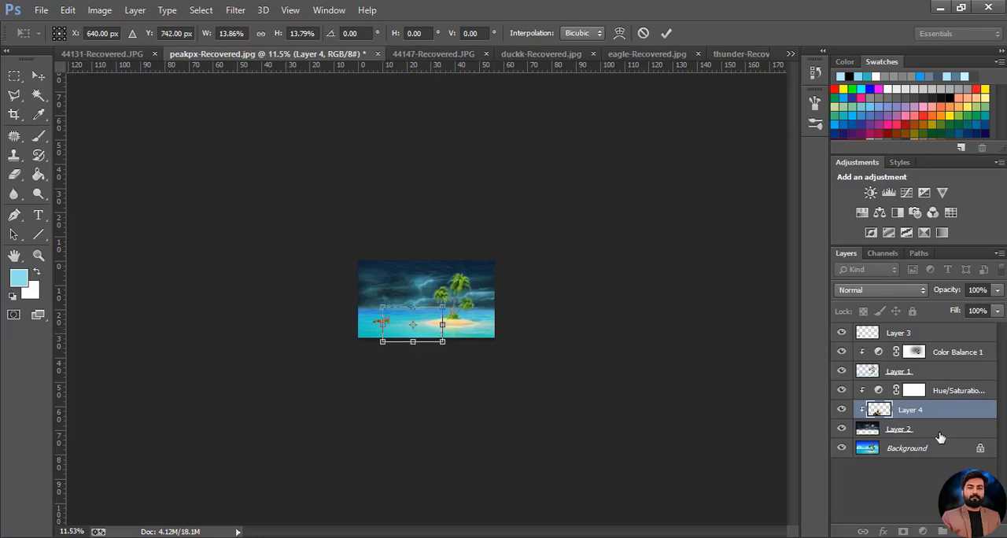
pyautogui.click(668, 35)
# Reorder the duck pair's layer beneath Layer 2 and scale it to about 39.91% wide by 37.32% high
pyautogui.moveTo(905, 409); pyautogui.dragTo(901, 431)
pyautogui.scroll(7, 512, 350)
pyautogui.moveTo(342, 381); pyautogui.dragTo(382, 354)
pyautogui.scroll(3, 405, 374)
pyautogui.scroll(2, 380, 383)
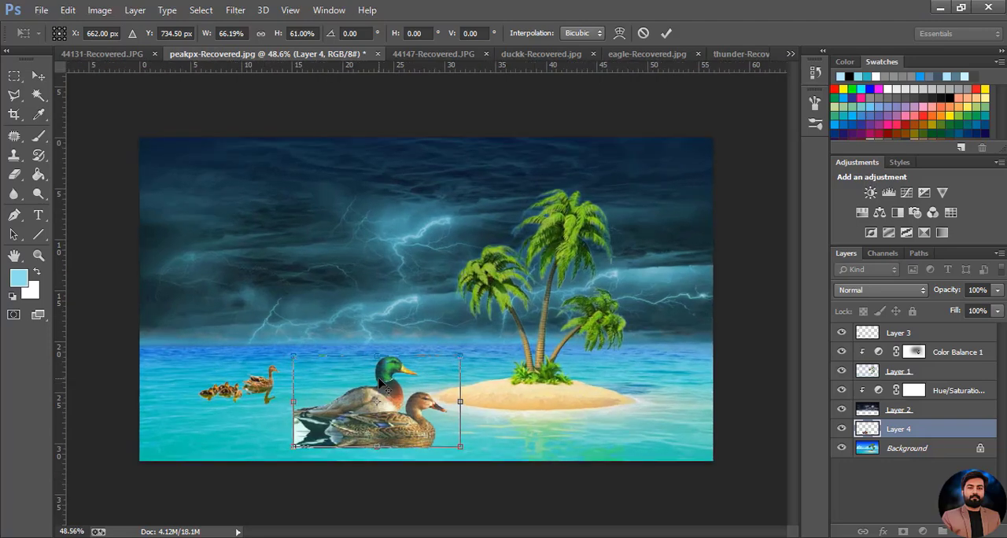
pyautogui.moveTo(283, 456); pyautogui.dragTo(353, 421)
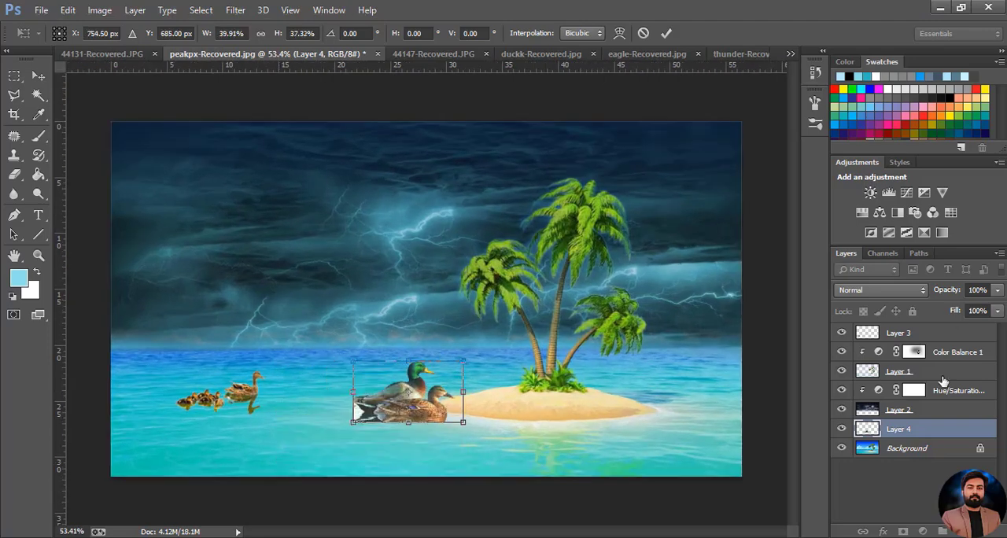
pyautogui.click(666, 33)
# Place the duck pair in front of all other layers in the canvas's lower-right corner and flip it horizontally
pyautogui.hotkey('ctrl', 'shift', ']')
pyautogui.moveTo(432, 413); pyautogui.dragTo(706, 448)
pyautogui.rightClick(341, 465)
pyautogui.click(366, 428)
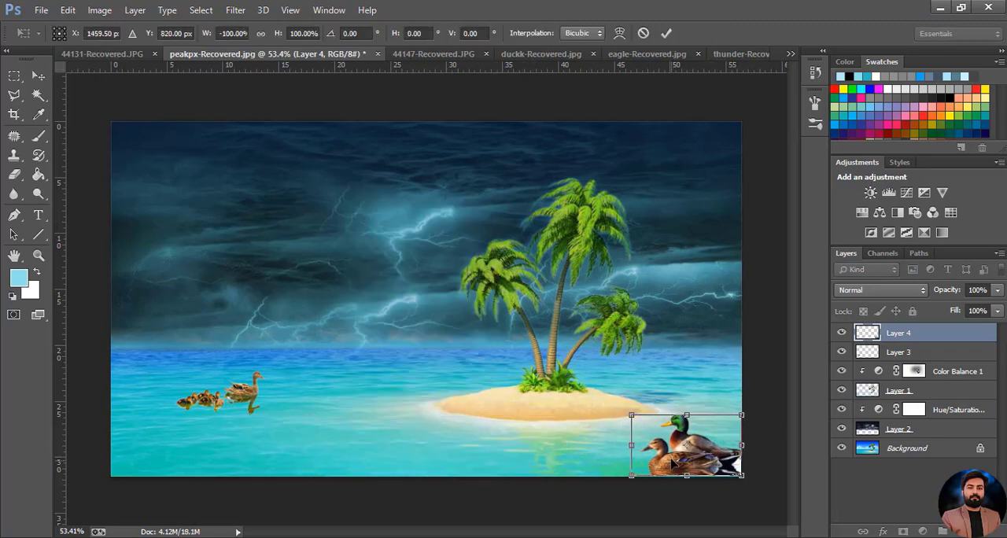
# Shrink and slant the duck pair on the water just below the island's sandy edge, and apply the transform
pyautogui.moveTo(631, 414); pyautogui.dragTo(661, 432)
pyautogui.moveTo(692, 448); pyautogui.dragTo(581, 425)
pyautogui.rightClick(633, 463)
pyautogui.click(678, 290)
pyautogui.moveTo(582, 476); pyautogui.dragTo(568, 475)
pyautogui.moveTo(621, 430); pyautogui.dragTo(608, 422)
pyautogui.click(667, 33)
pyautogui.click(733, 510)
# Outline the white area behind the duck pair's tails with the Polygonal Lasso and delete it from Layer 4
pyautogui.scroll(18, 661, 469)
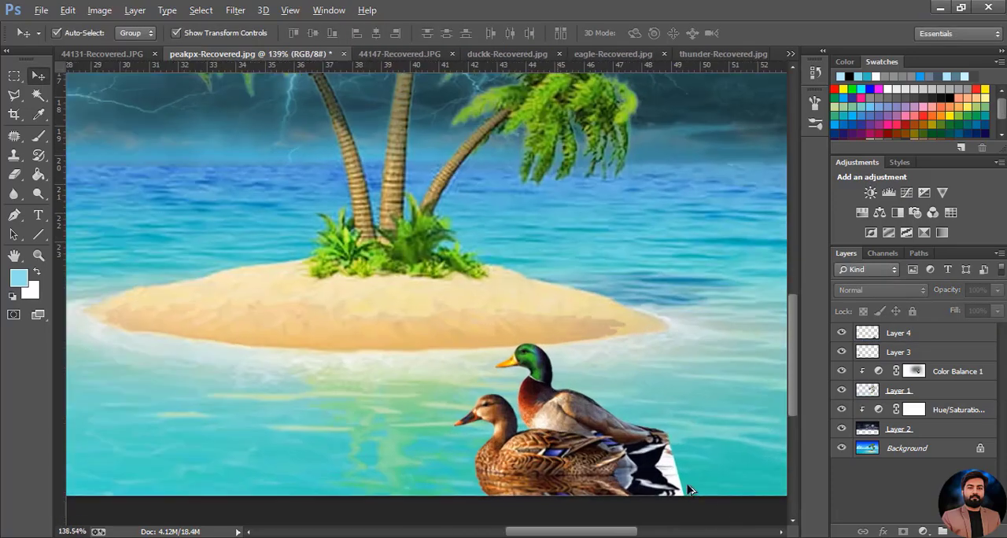
pyautogui.click(14, 95)
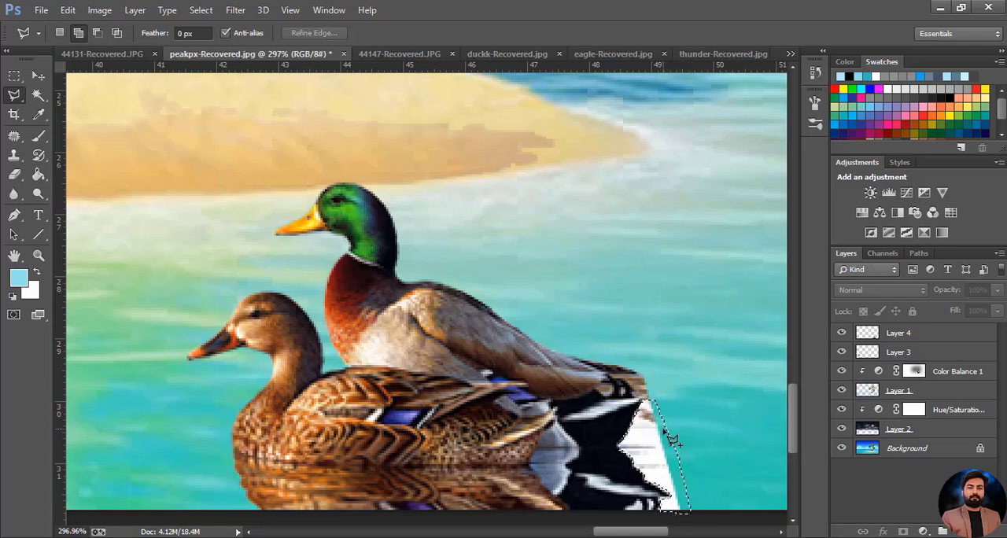
pyautogui.press('v')
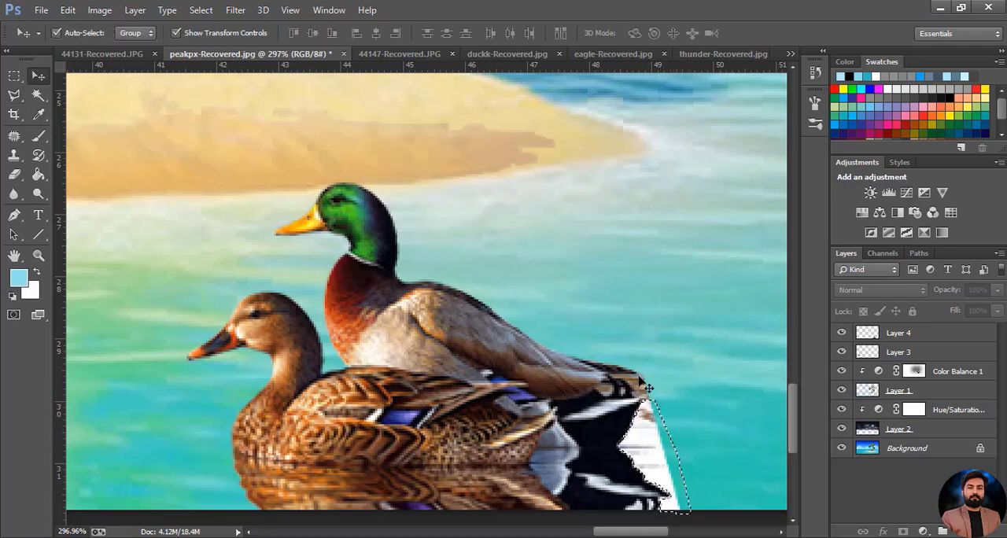
pyautogui.click(17, 100)
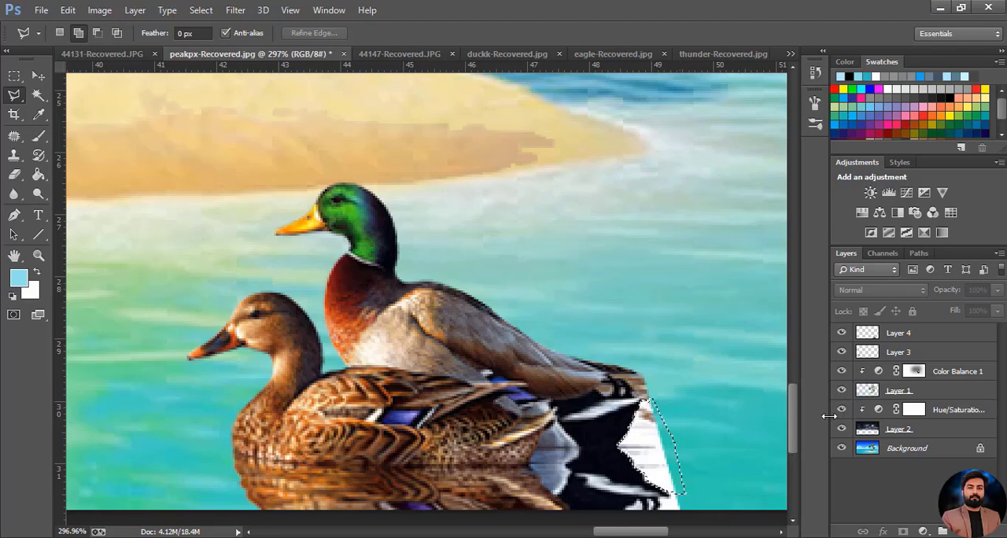
pyautogui.scroll(-2, 783, 435)
pyautogui.click(897, 335)
pyautogui.press('Delete')
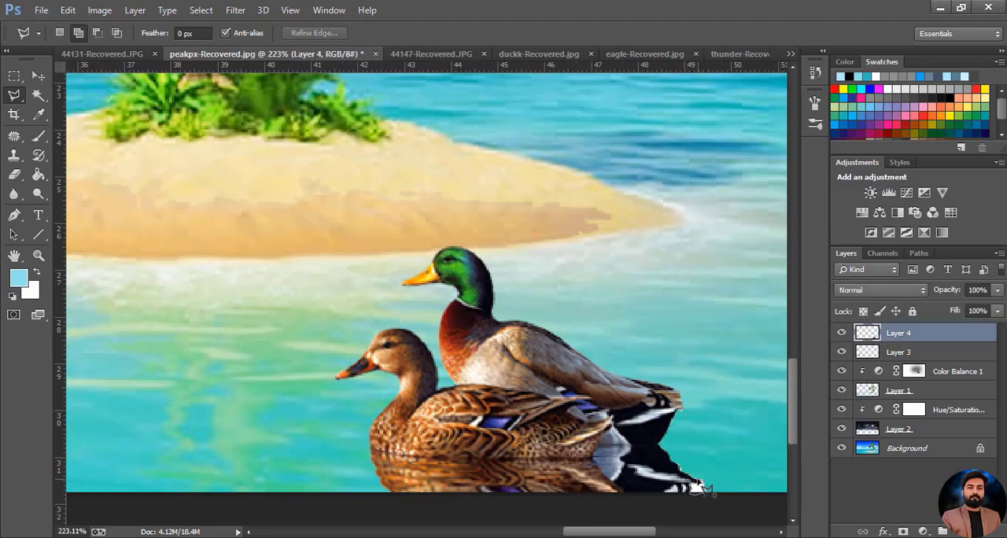
pyautogui.scroll(-5, 520, 500)
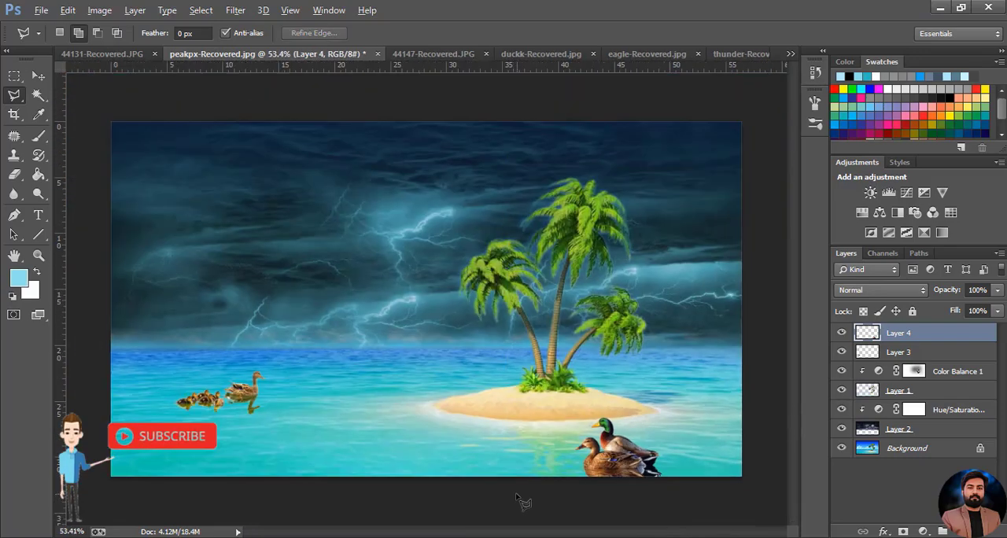
pyautogui.press('v')
# Select the eagle in eagle-Recovered.jpg by inverting a Magic Wand selection of the white background, and move it into peakpx-Recovered.jpg
pyautogui.click(647, 53)
pyautogui.press('w')
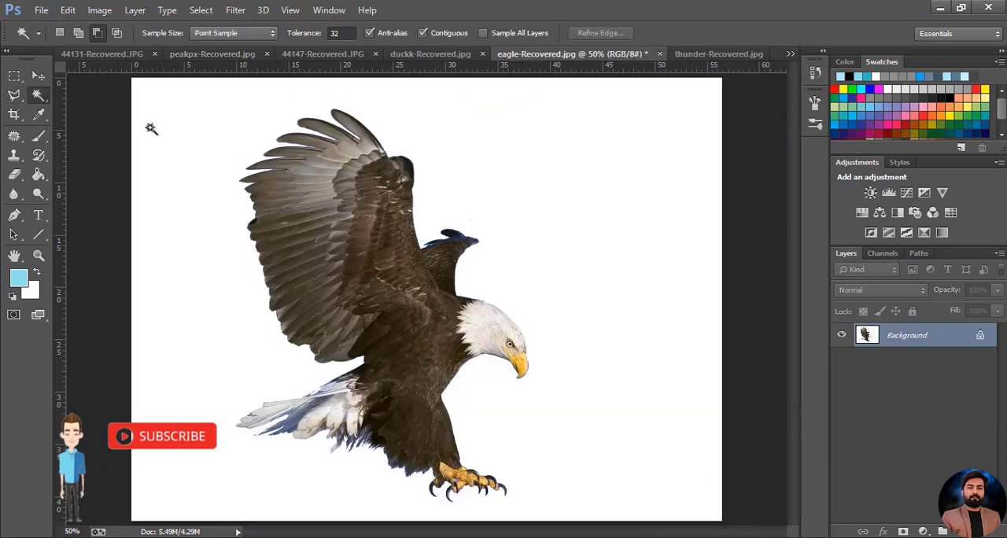
pyautogui.click(153, 128)
pyautogui.click(202, 10)
pyautogui.click(213, 68)
pyautogui.click(41, 76)
pyautogui.moveTo(358, 269); pyautogui.dragTo(262, 223)
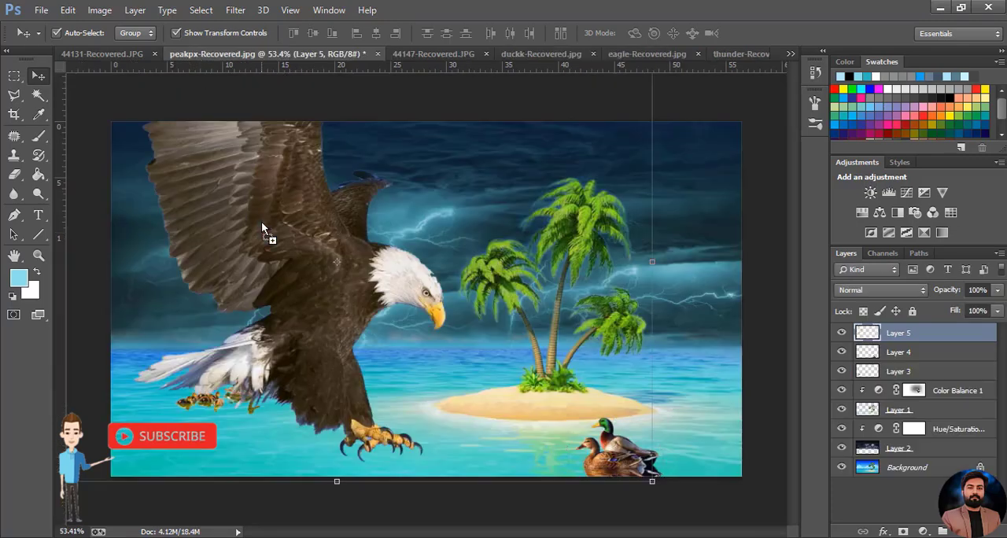
# Scale the eagle to about 19% wide by 17.83% high, rotate it about 17.62° and place it just above the ducklings
pyautogui.scroll(-5, 409, 257)
pyautogui.moveTo(566, 140); pyautogui.dragTo(238, 355)
pyautogui.moveTo(227, 389); pyautogui.dragTo(298, 324)
pyautogui.moveTo(308, 292); pyautogui.dragTo(343, 318)
pyautogui.moveTo(291, 340); pyautogui.dragTo(294, 352)
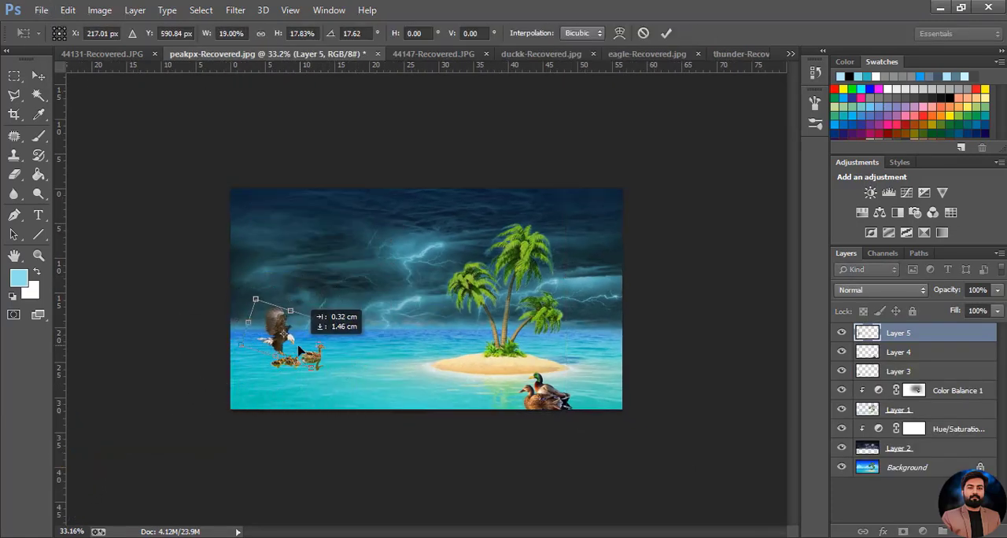
pyautogui.scroll(6, 297, 370)
pyautogui.press('Return')
pyautogui.click(315, 341)
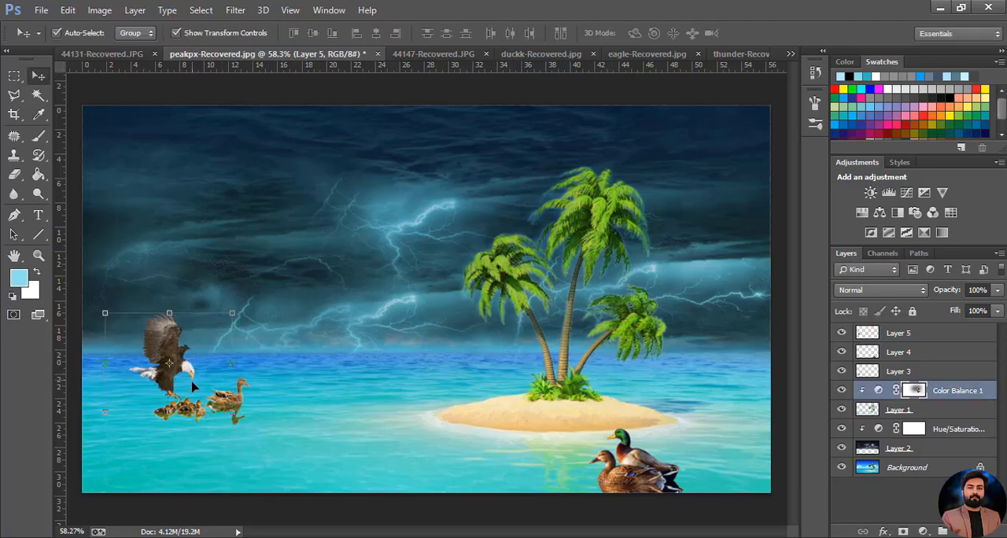
# Add a Brightness/Contrast adjustment clipped to the eagle layer with contrast 26
pyautogui.click(173, 366)
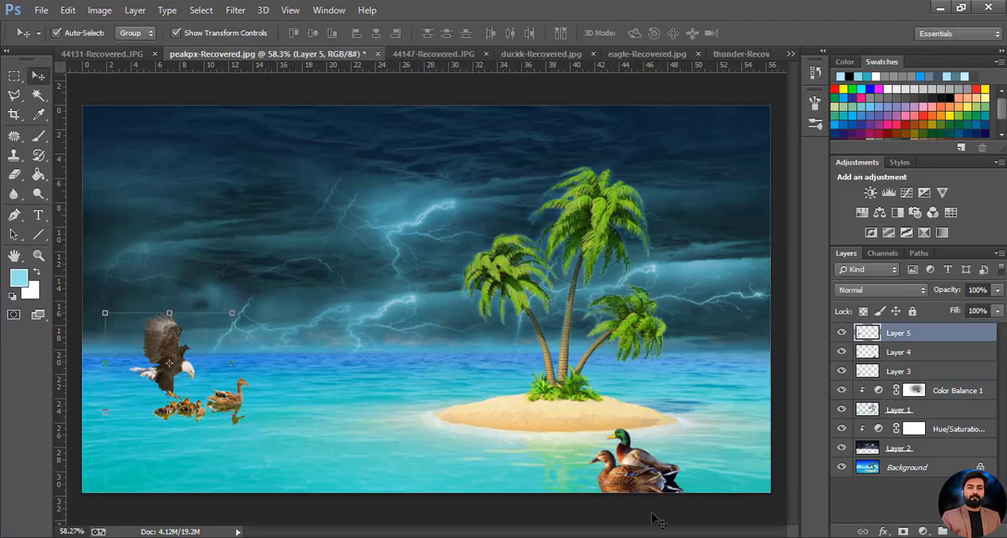
pyautogui.click(922, 532)
pyautogui.click(893, 267)
pyautogui.moveTo(878, 235); pyautogui.dragTo(899, 241)
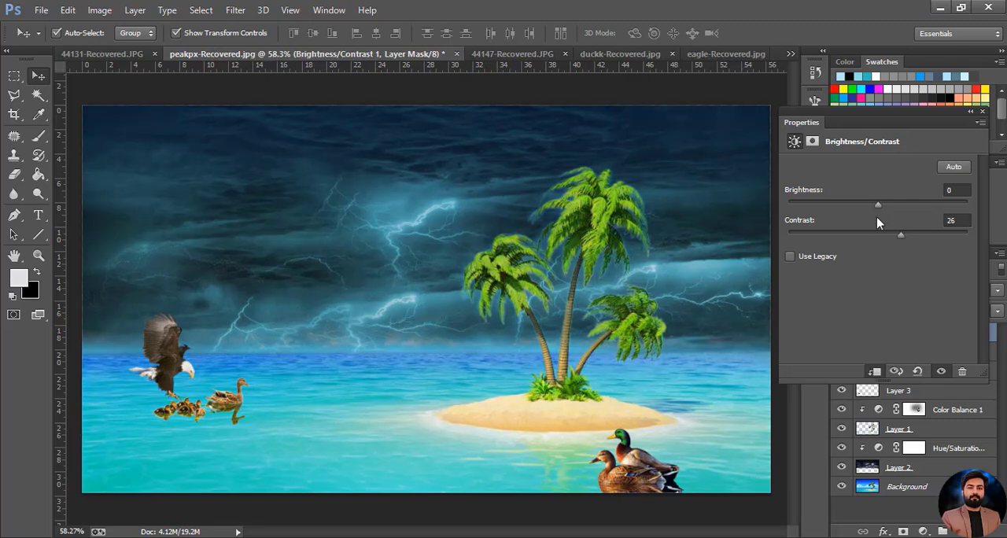
pyautogui.click(981, 111)
# Rotate the eagle slightly with Free Transform, apply it and deselect the layer
pyautogui.click(168, 374)
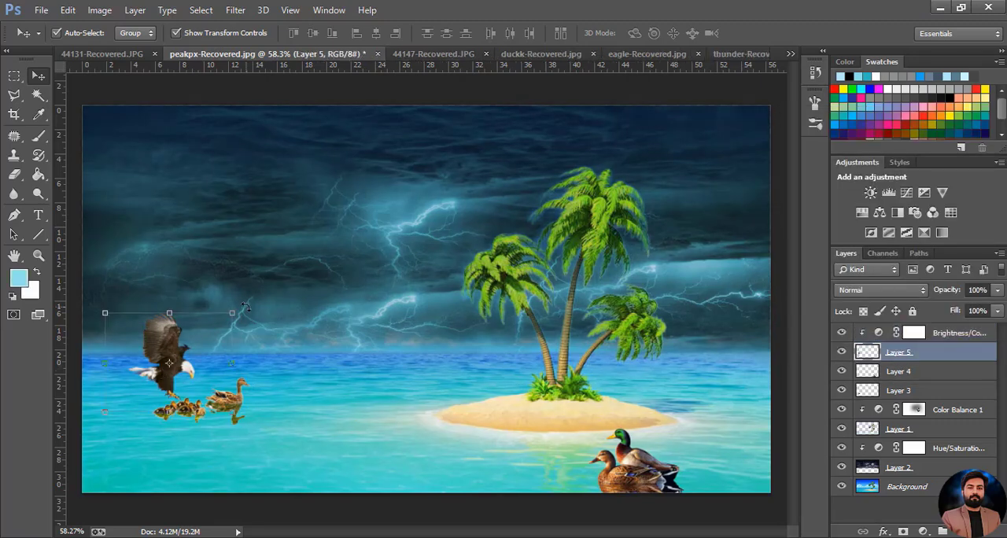
pyautogui.hotkey('ctrl', 't')
pyautogui.click(670, 33)
pyautogui.click(369, 416)
pyautogui.click(439, 101)
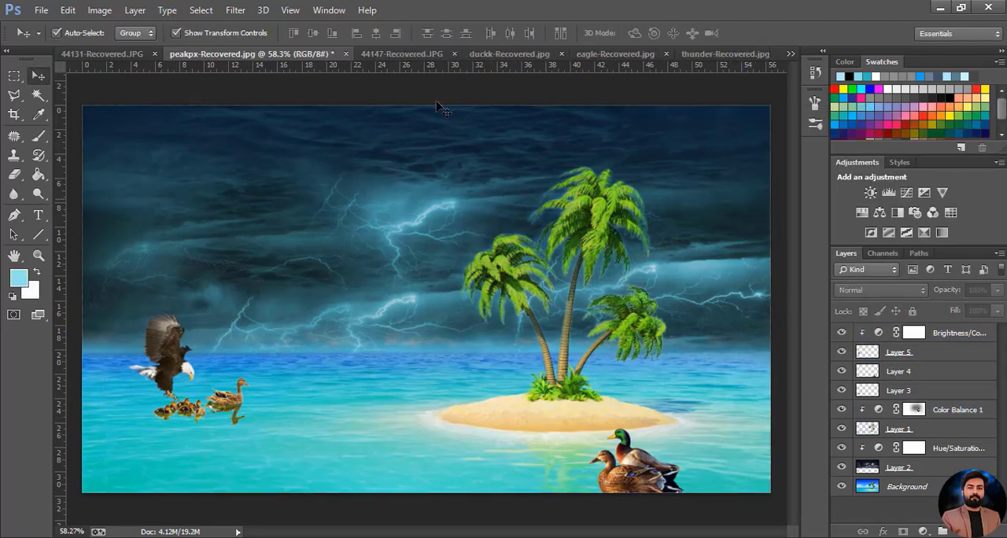
# Close duckk-Recovered.jpg and eagle-Recovered.jpg without saving their changes
pyautogui.click(428, 56)
pyautogui.click(557, 54)
pyautogui.click(506, 218)
pyautogui.click(541, 55)
pyautogui.click(625, 54)
pyautogui.click(515, 217)
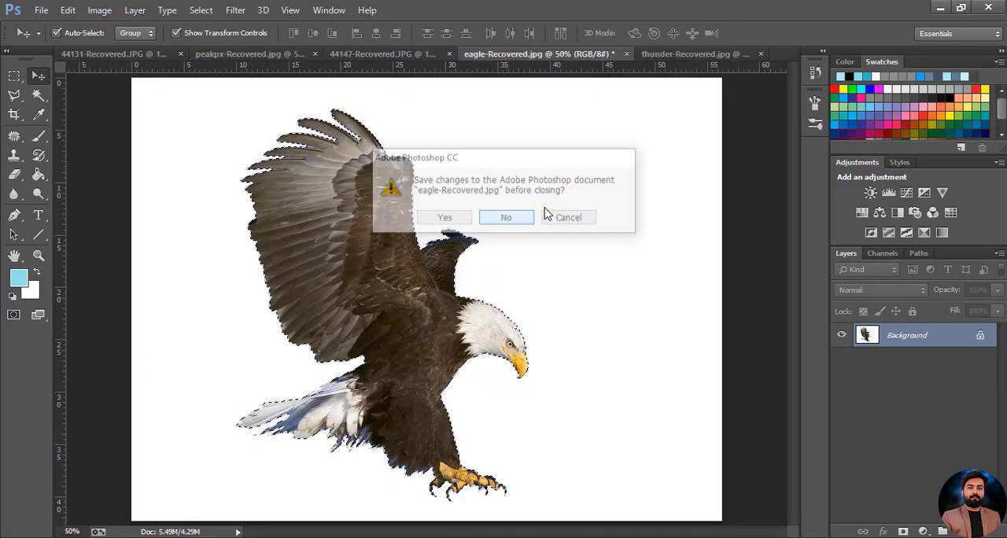
# In 44131-Recovered.JPG, select the white background with the Magic Wand and invert the selection
pyautogui.click(325, 56)
pyautogui.click(153, 55)
pyautogui.click(38, 96)
pyautogui.click(371, 298)
pyautogui.click(201, 10)
pyautogui.click(198, 72)
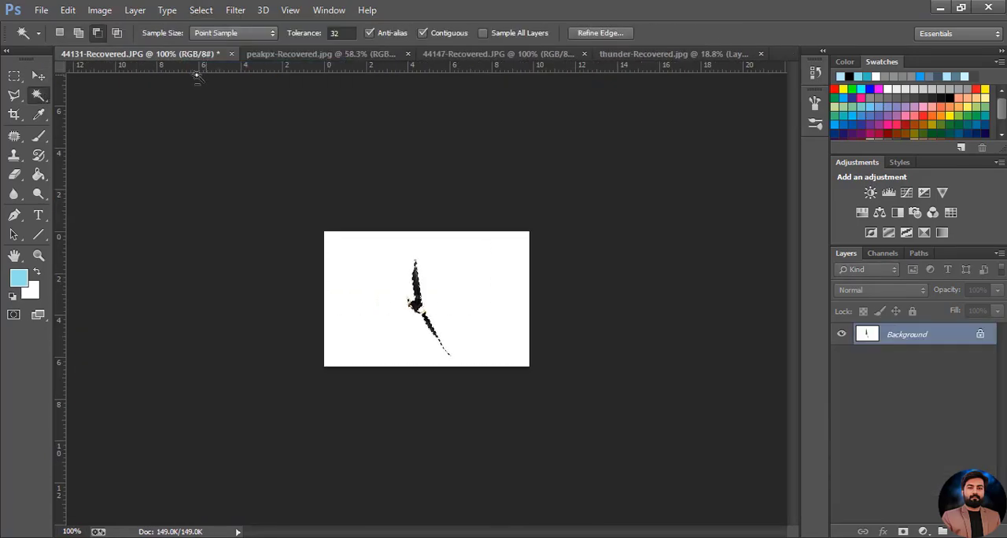
# Try to place the flying bird in the stormy sky of peakpx-Recovered.jpg, enlarged and rotated about -23°
pyautogui.click(39, 76)
pyautogui.moveTo(417, 303); pyautogui.dragTo(320, 226)
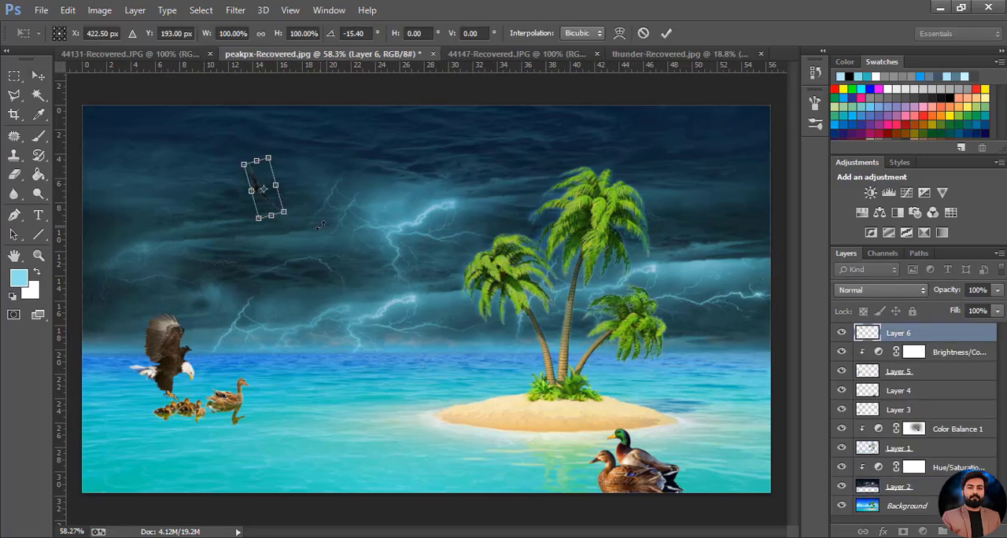
pyautogui.moveTo(274, 200); pyautogui.dragTo(202, 195)
pyautogui.moveTo(223, 208); pyautogui.dragTo(227, 202)
pyautogui.moveTo(215, 205)
pyautogui.mouseDown()
pyautogui.moveTo(242, 214)
pyautogui.moveTo(218, 200)
pyautogui.mouseUp()
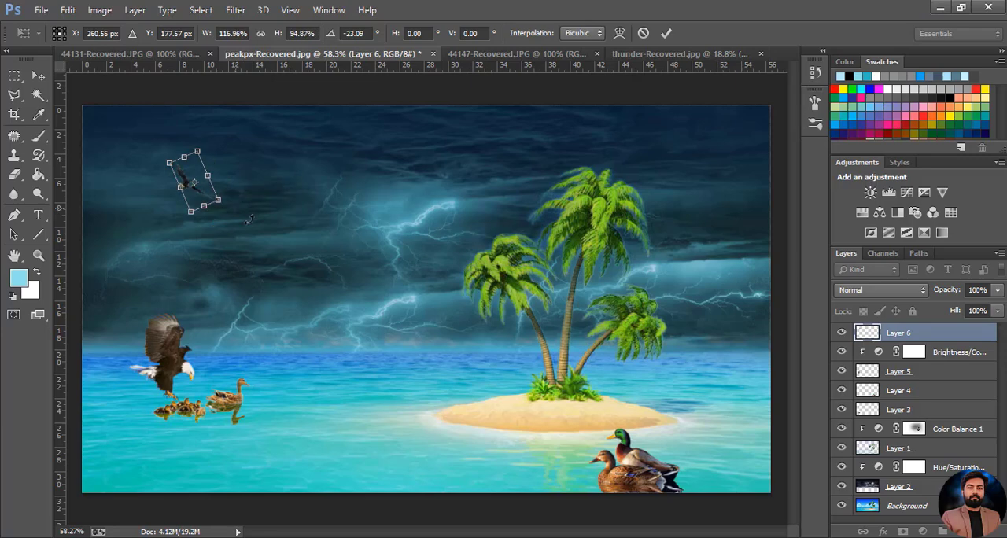
pyautogui.click(643, 34)
# In 44131-Recovered.JPG, select the whole flying bird, including its head and tail, with the Quick Selection tool
pyautogui.click(527, 54)
pyautogui.click(142, 53)
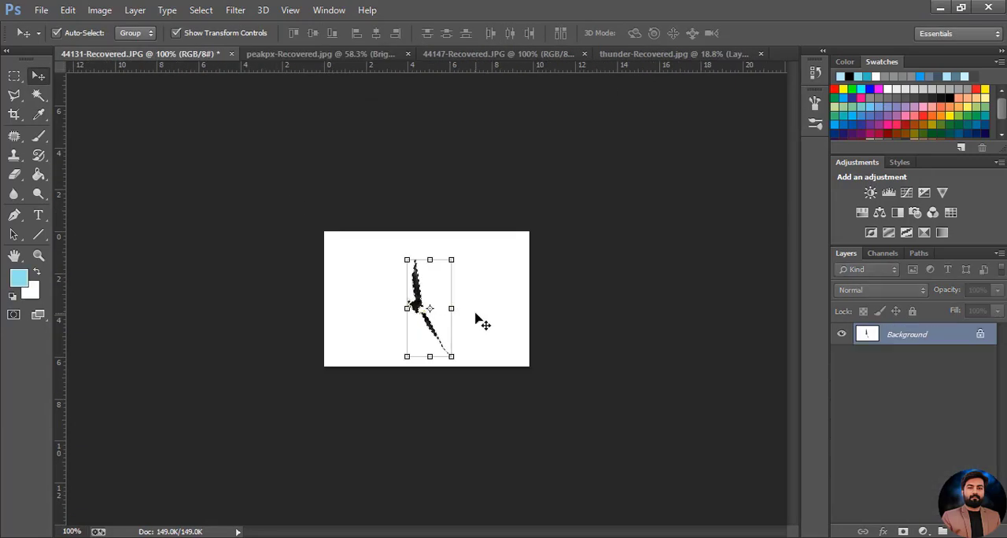
pyautogui.hotkey('ctrl', '0')
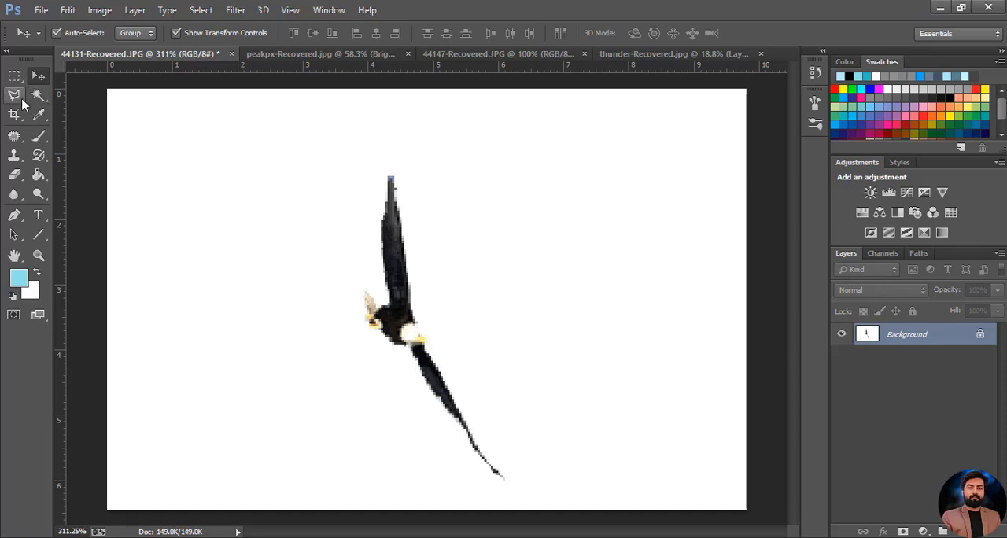
pyautogui.rightClick(39, 96)
pyautogui.click(96, 94)
pyautogui.moveTo(318, 203); pyautogui.dragTo(425, 357)
pyautogui.moveTo(277, 363)
pyautogui.keyDown('alt'); pyautogui.mouseDown()
pyautogui.moveTo(269, 359)
pyautogui.moveTo(575, 417)
pyautogui.mouseUp(); pyautogui.keyUp('alt')
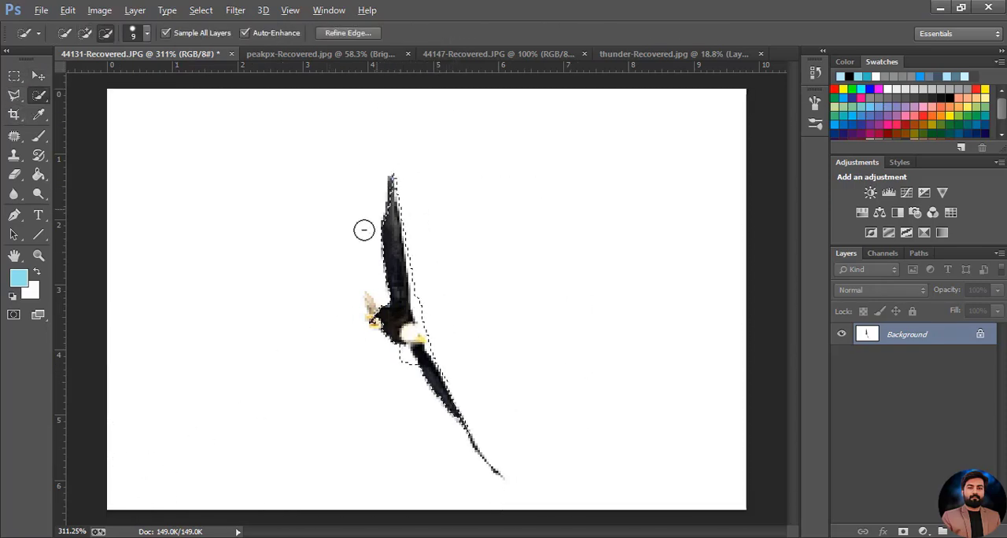
pyautogui.click(369, 328)
# Place the selected flying bird in the upper-left stormy sky of peakpx-Recovered.jpg, rotated about -18.45°
pyautogui.click(38, 76)
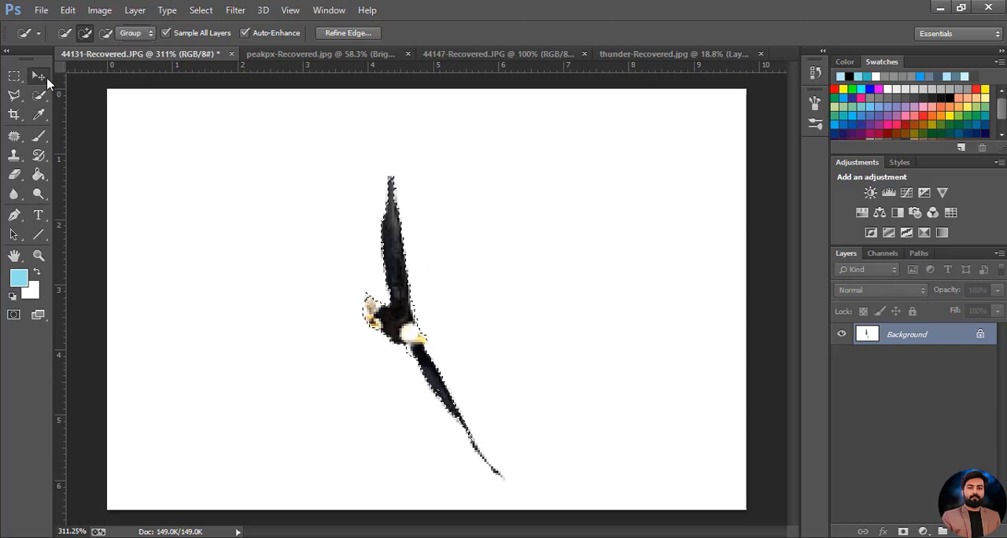
pyautogui.click(405, 210)
pyautogui.click(496, 218)
pyautogui.moveTo(472, 253); pyautogui.dragTo(375, 225)
pyautogui.hotkey('ctrl', 'z')
pyautogui.click(899, 338)
pyautogui.moveTo(338, 208); pyautogui.dragTo(251, 209)
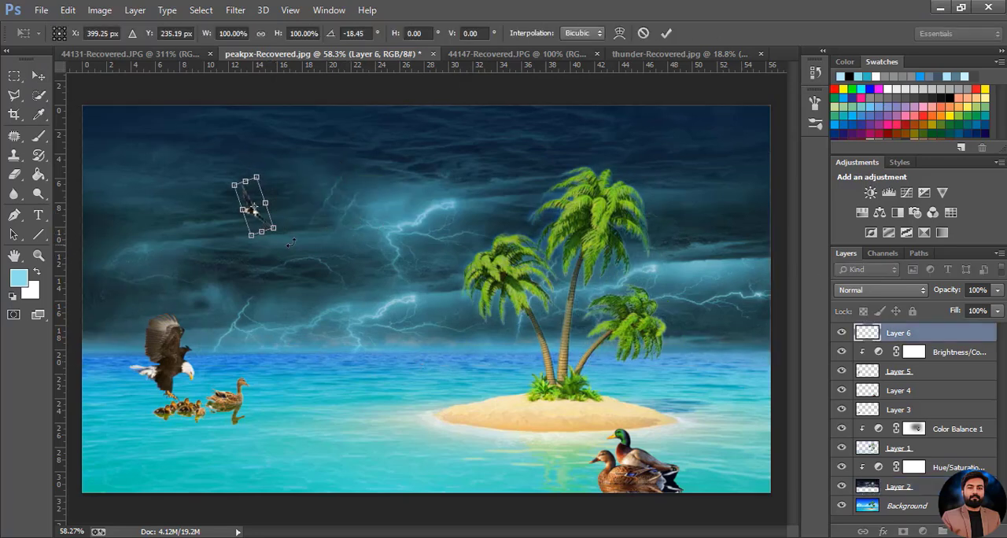
pyautogui.click(666, 33)
pyautogui.click(387, 234)
pyautogui.click(253, 207)
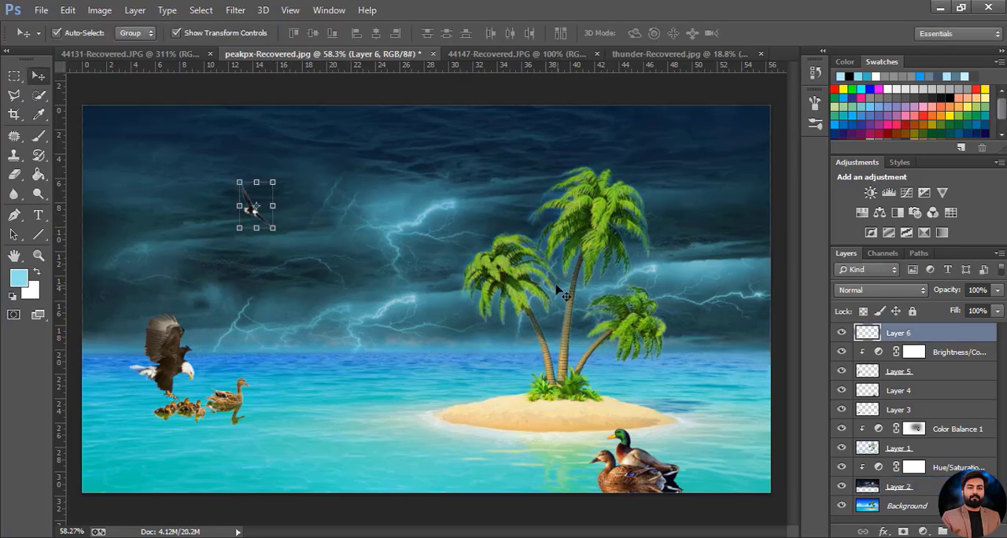
pyautogui.hotkey('ctrl', 'alt', 'shift', 'e')
pyautogui.press('Delete')
# Place a second flying bird in the upper-right sky with its wings nearly horizontal, and move the first bird slightly up and right
pyautogui.click(478, 55)
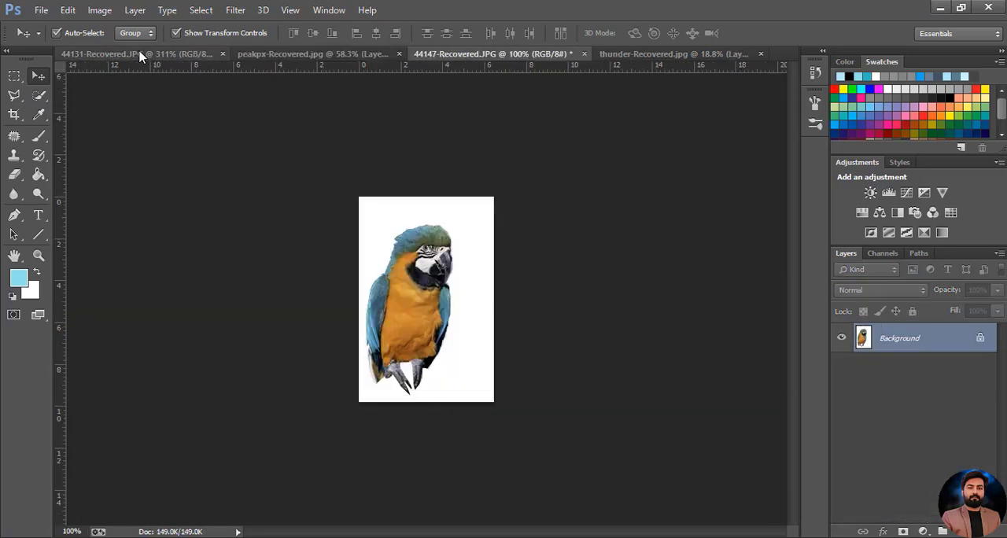
pyautogui.click(139, 55)
pyautogui.moveTo(440, 362); pyautogui.dragTo(746, 160)
pyautogui.rightClick(694, 163)
pyautogui.press('Escape')
pyautogui.hotkey('ctrl', 't')
pyautogui.rightClick(692, 165)
pyautogui.click(739, 382)
pyautogui.press('Return')
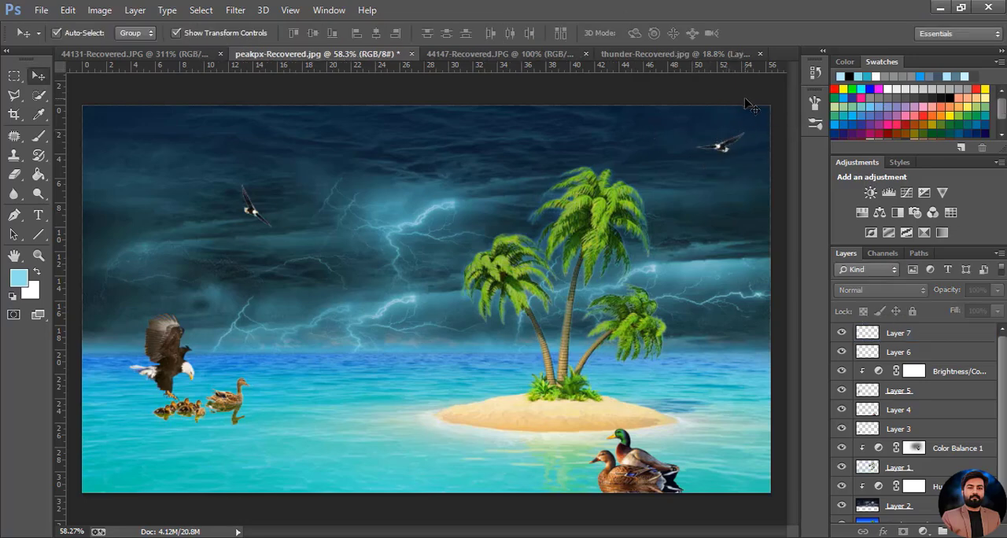
pyautogui.click(255, 214)
pyautogui.moveTo(260, 206); pyautogui.dragTo(261, 205)
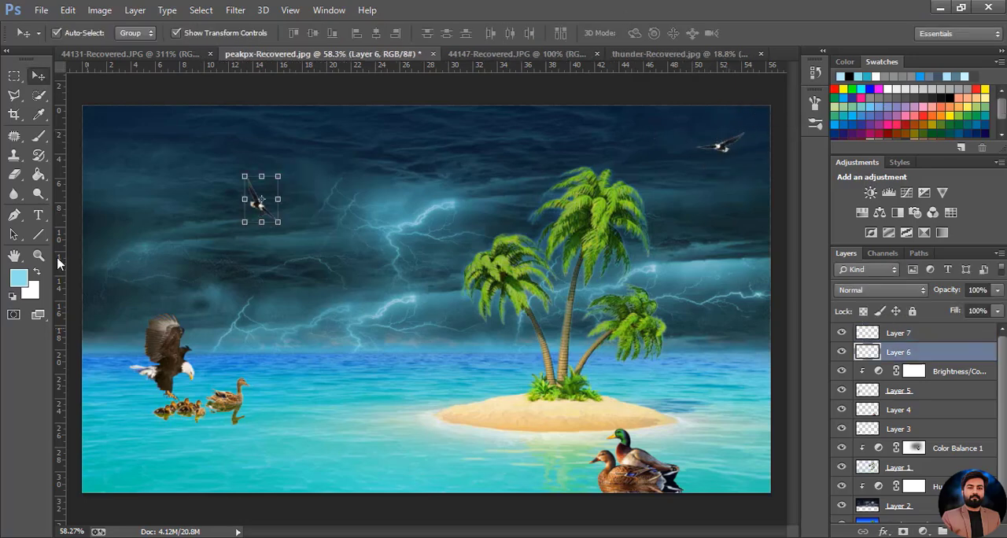
# Paint a soft round white glow in the upper-left corner of the stormy sky with a size 250 brush on Layer 6
pyautogui.click(39, 137)
pyautogui.click(13, 296)
pyautogui.click(75, 34)
pyautogui.doubleClick(79, 149)
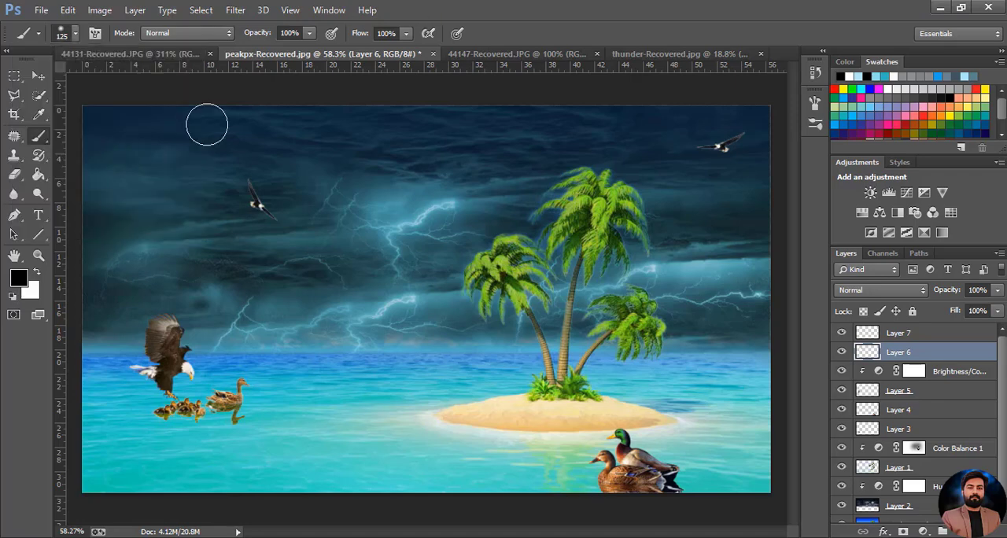
pyautogui.click(32, 283)
pyautogui.press('Escape')
pyautogui.press('x')
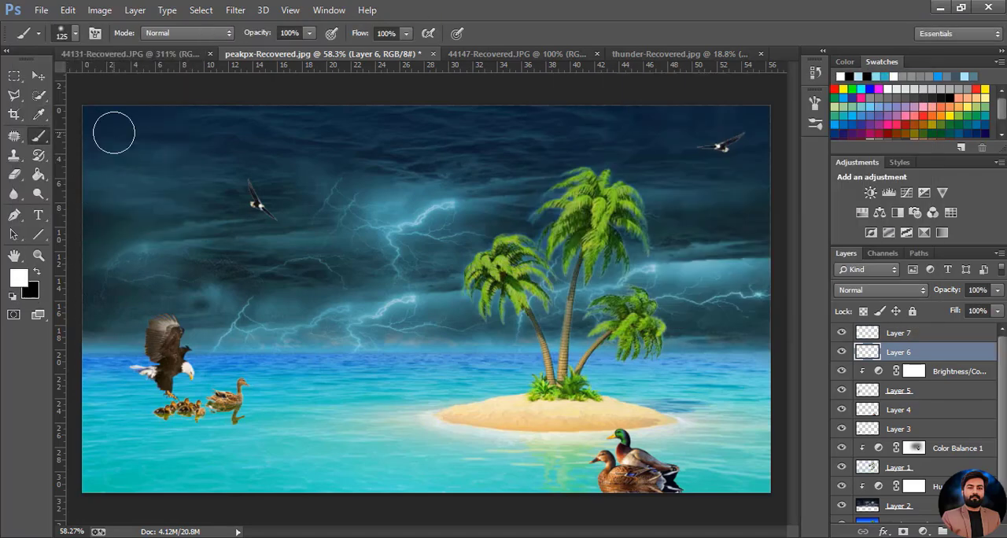
pyautogui.click(123, 141)
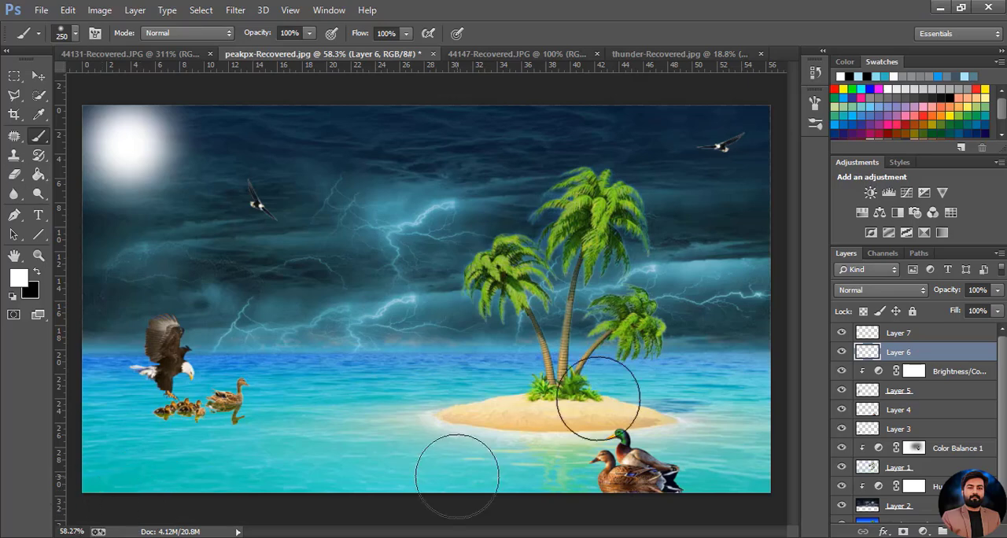
pyautogui.click(44, 78)
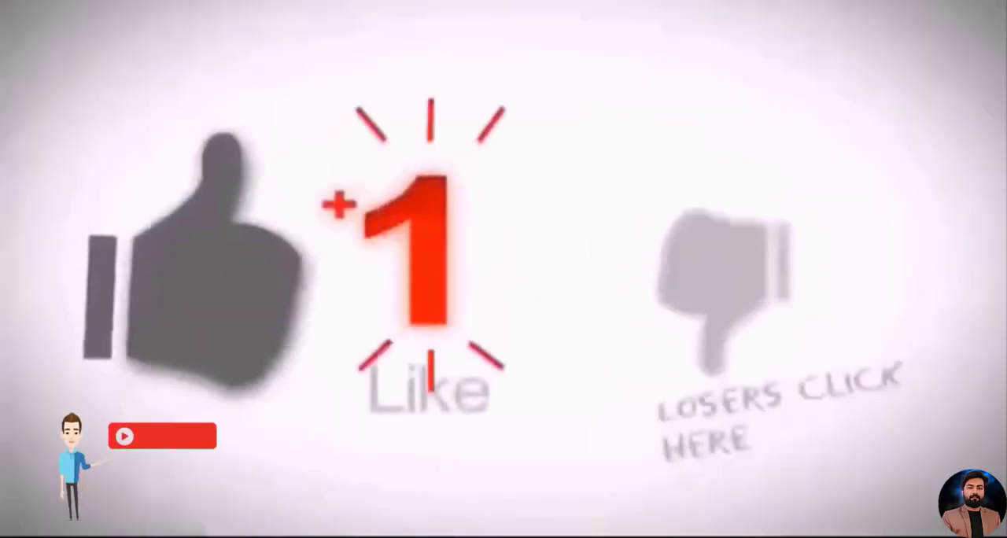